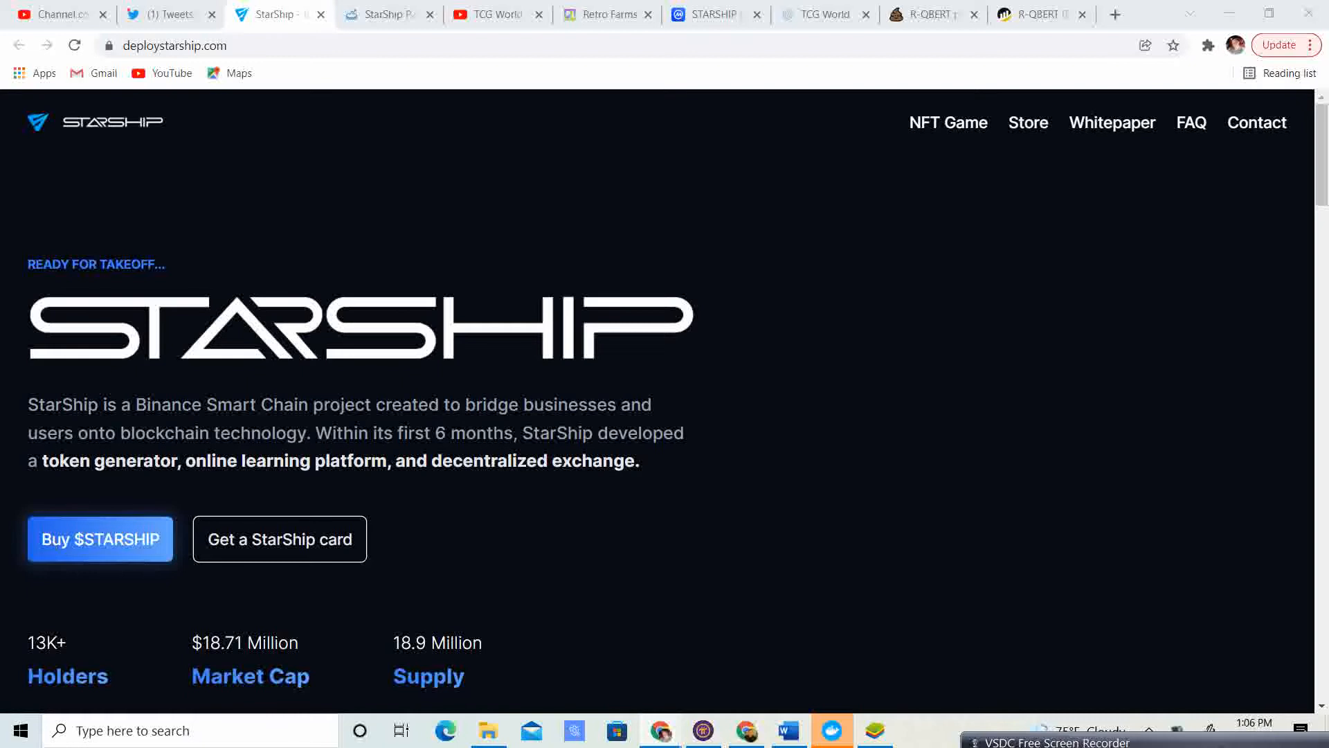
scroll(665, 416, down, 3)
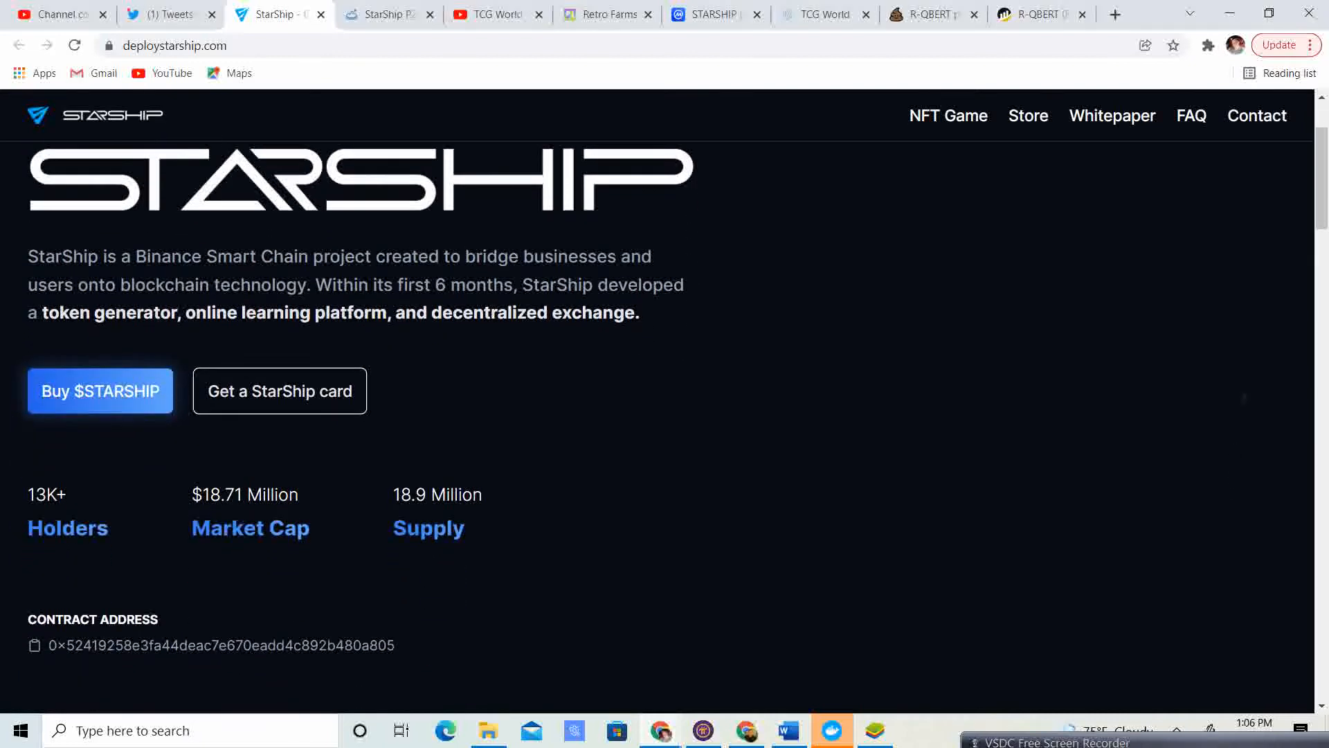
scroll(664, 415, down, 1)
scroll(665, 416, up, 2)
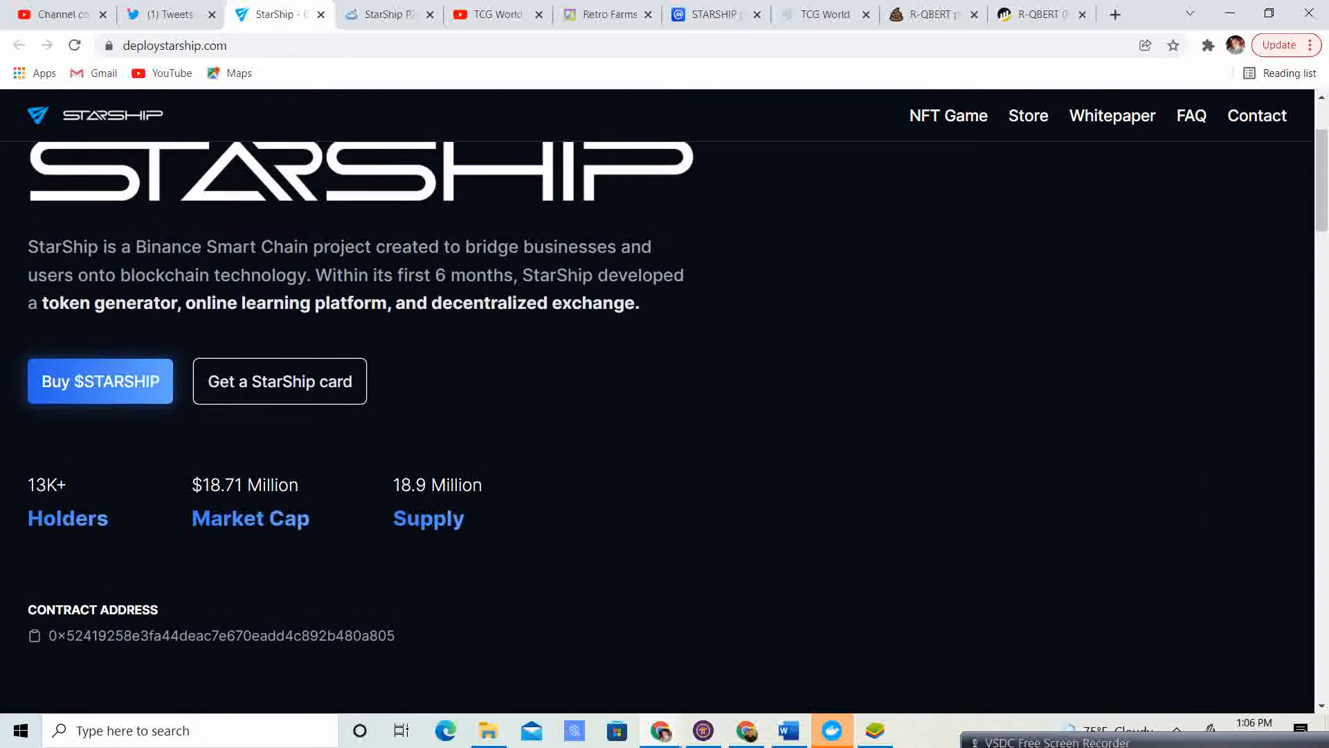
scroll(665, 415, up, 2)
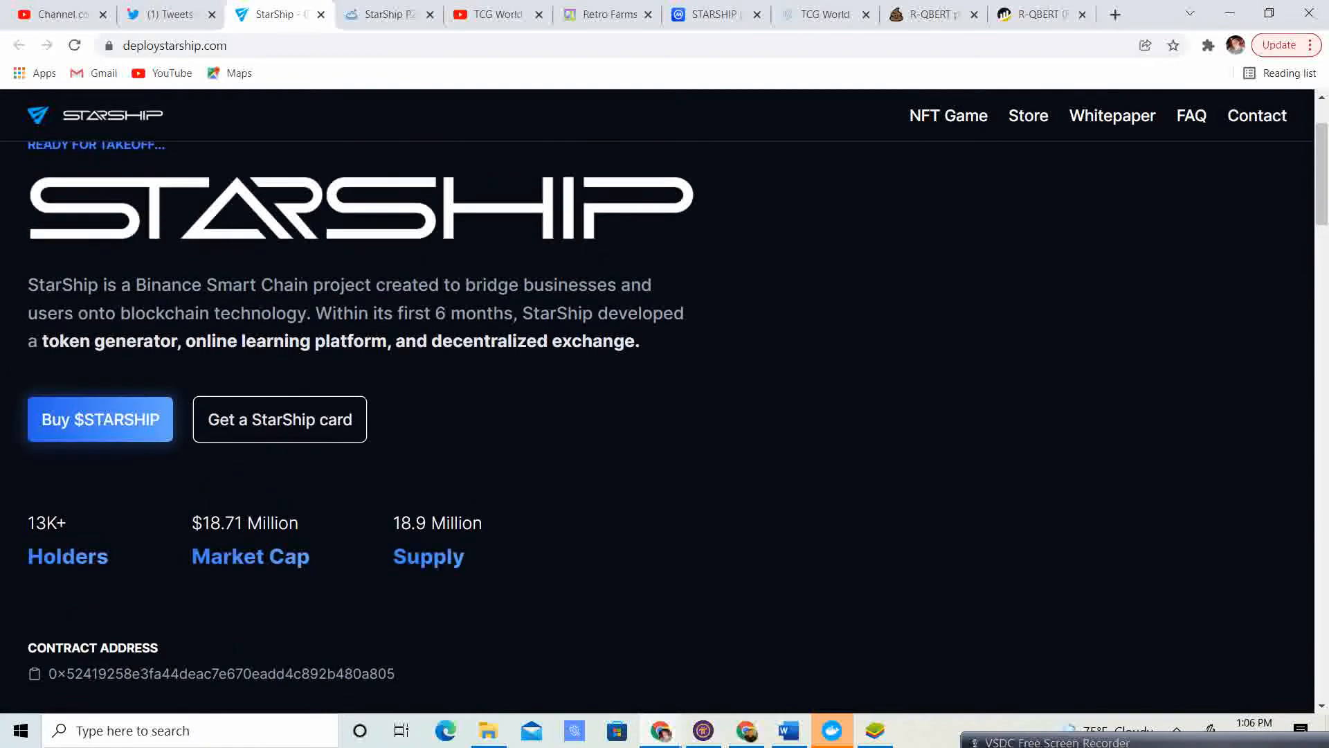
scroll(666, 416, down, 2)
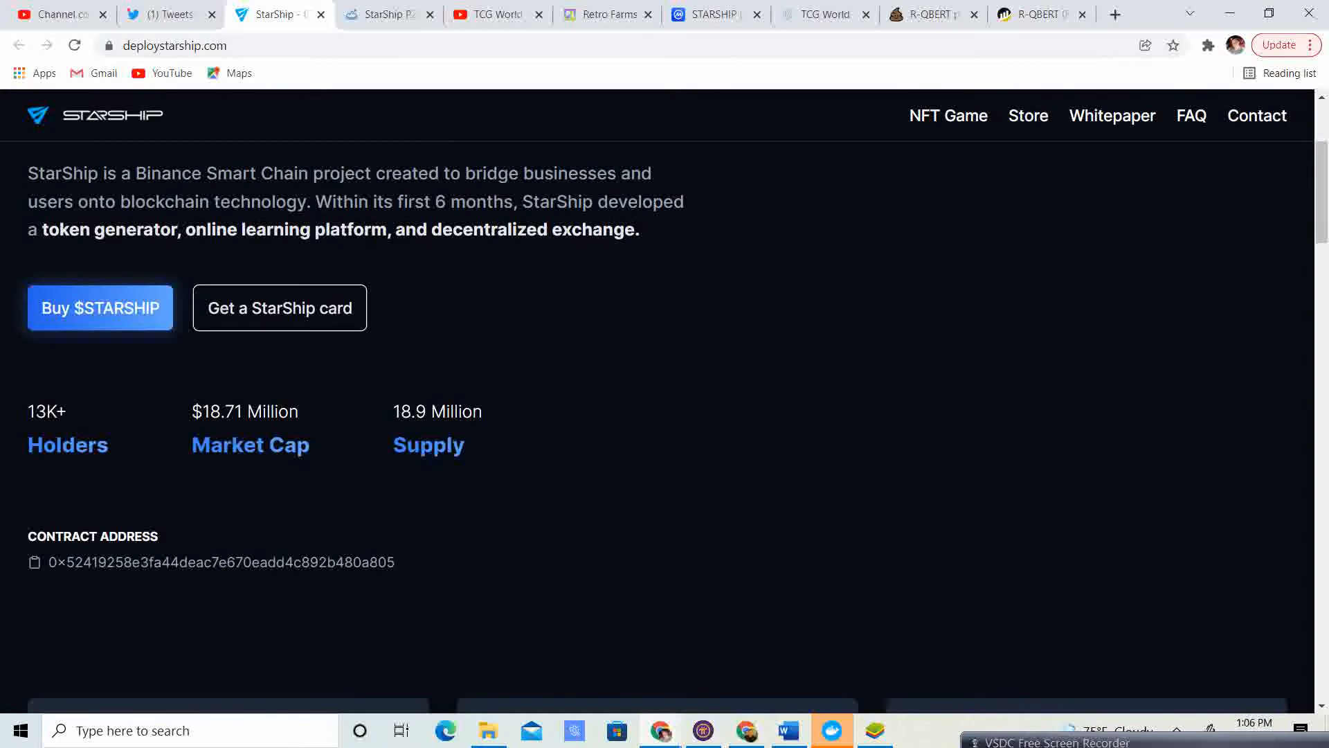
- Switch from the deploystarship.com homepage to the STARSHIP token page on CoinMarketCap
click(716, 14)
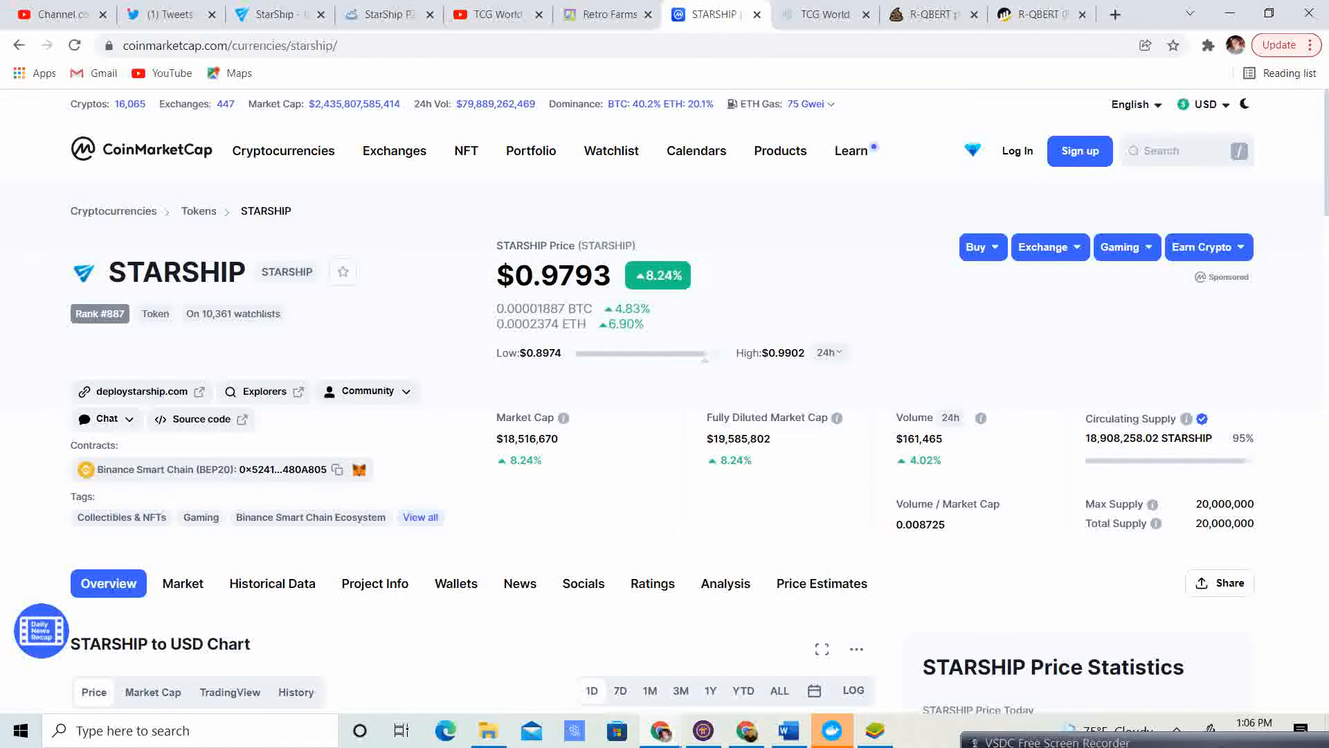
scroll(666, 468, down, 3)
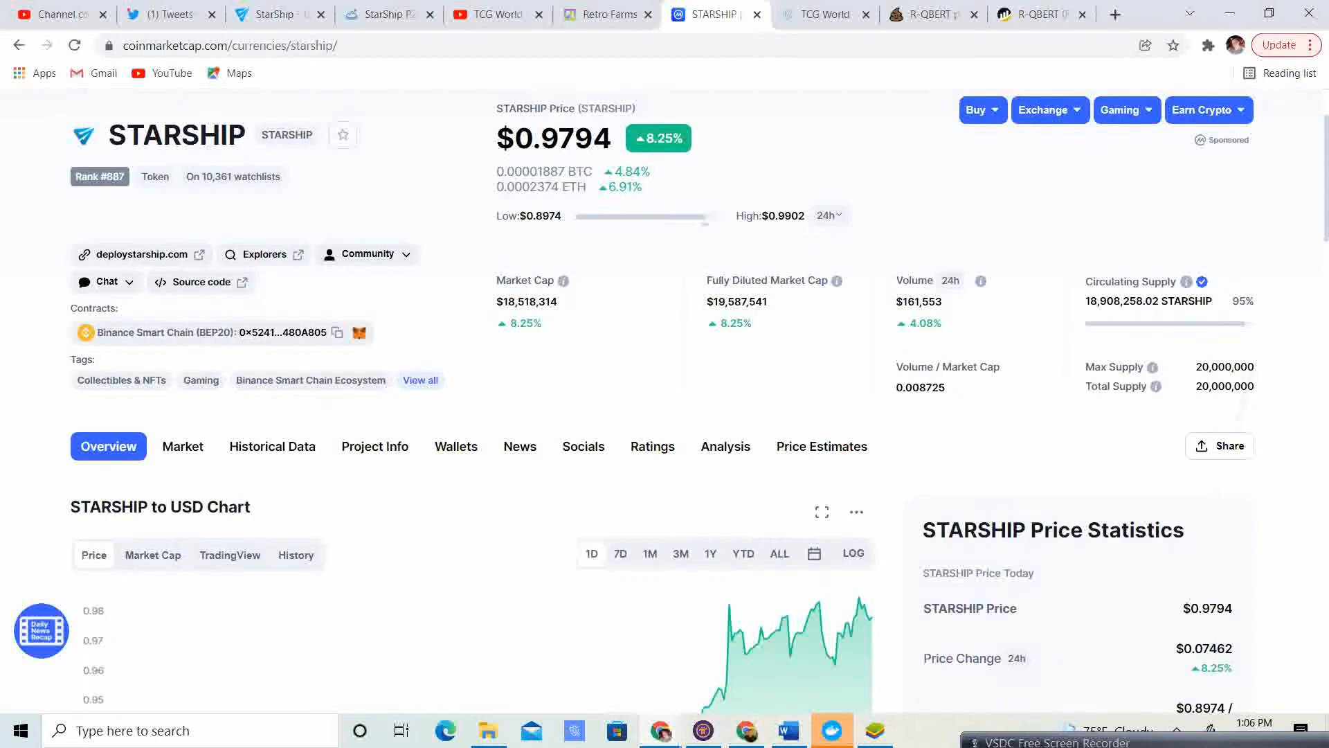
scroll(665, 468, down, 2)
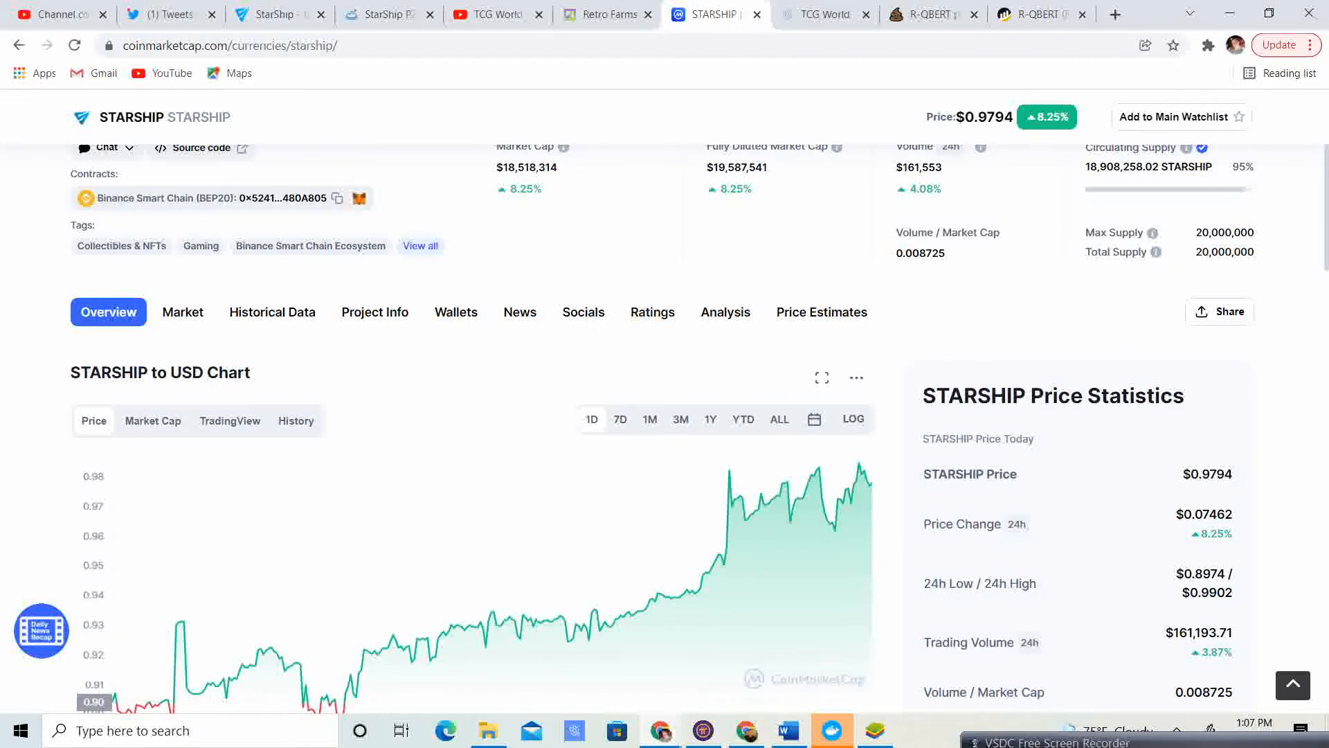
- Set the STARSHIP to USD chart timeframe to 7D
click(620, 419)
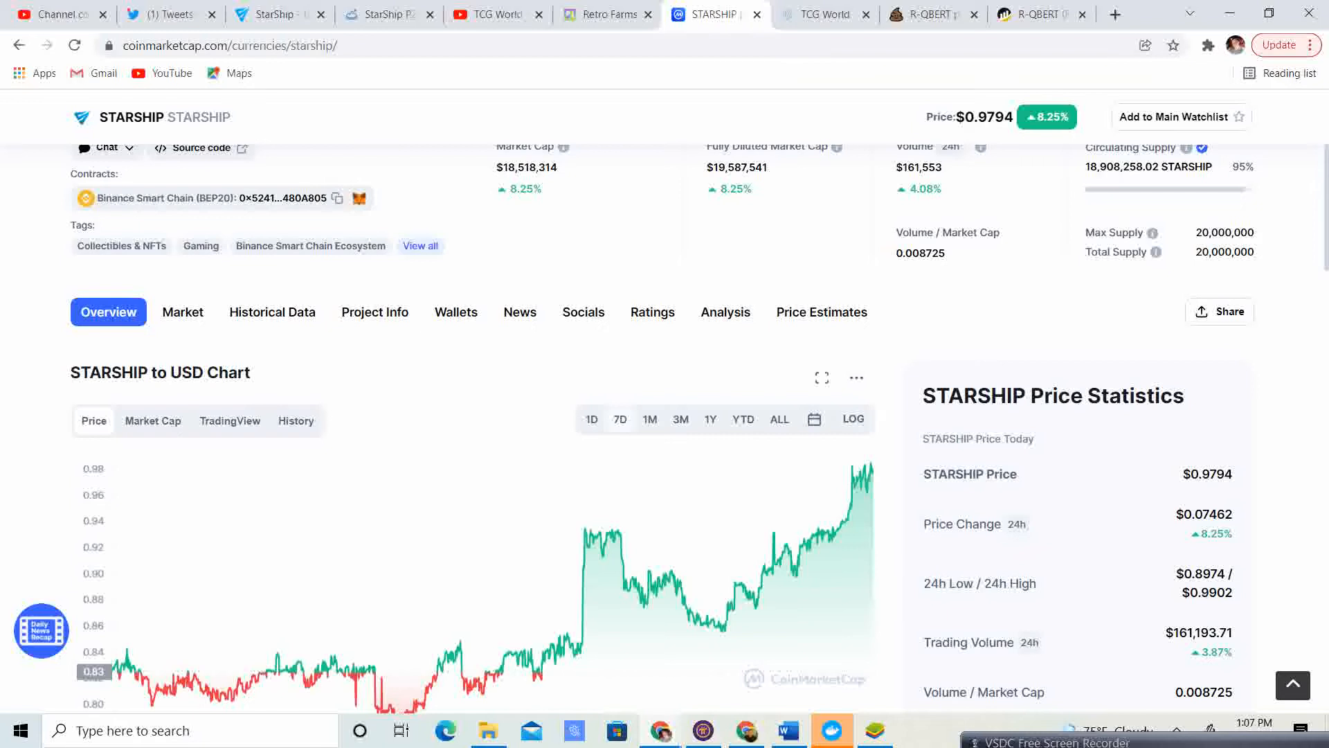
scroll(664, 415, up, 5)
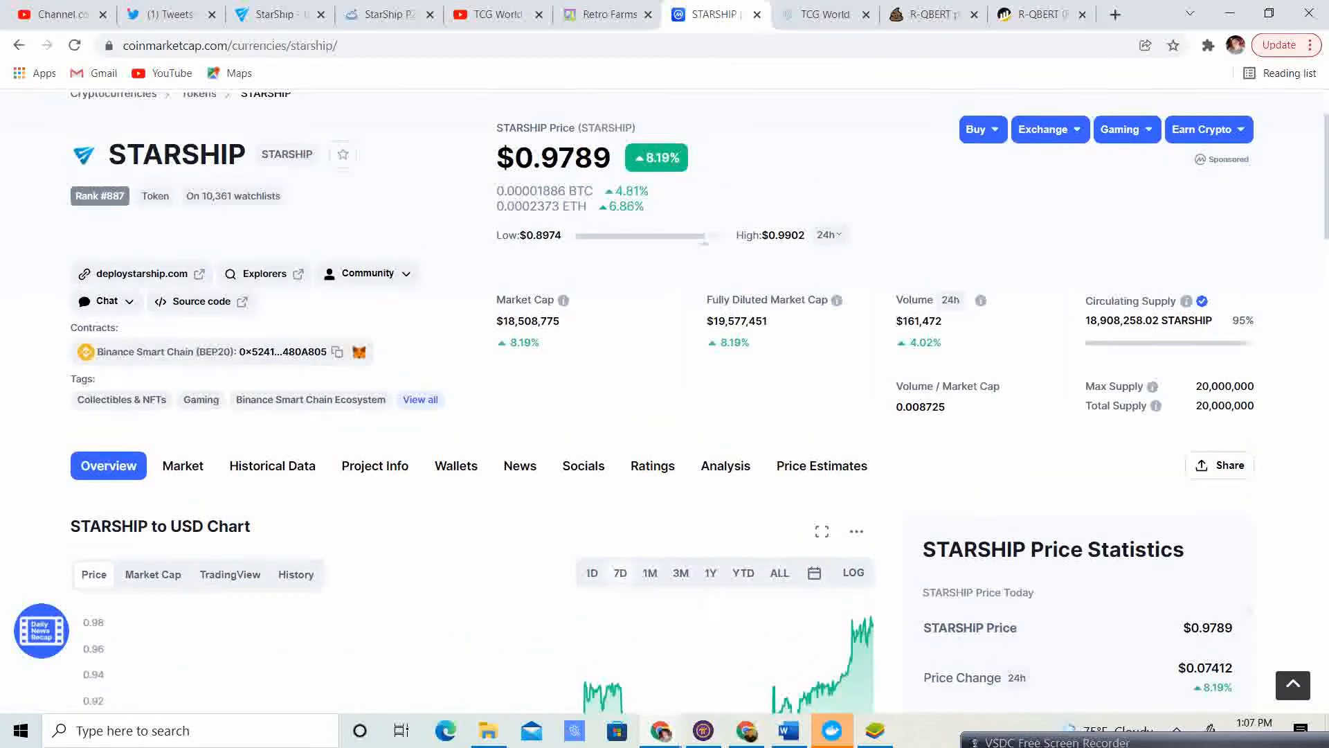
scroll(665, 415, up, 2)
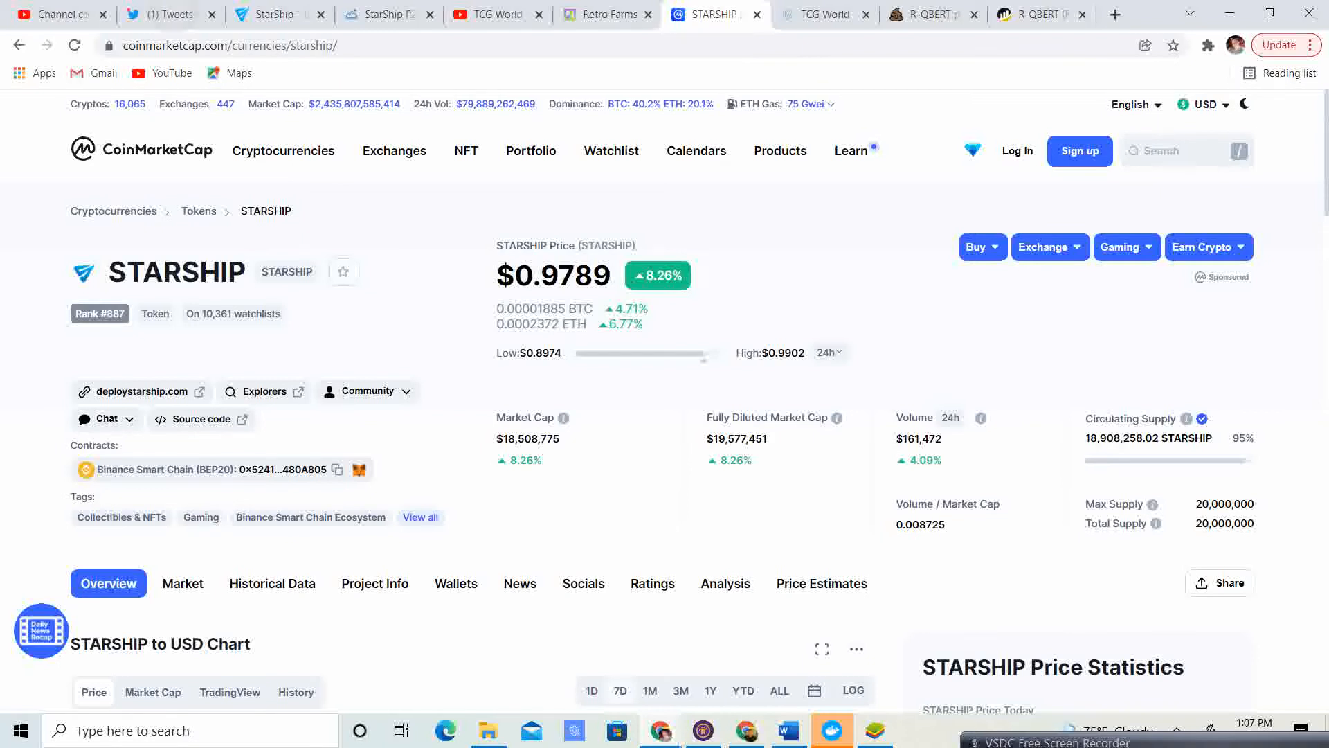
- Show the StarShip Official Twitter profile's own Tweets, without replies
click(166, 13)
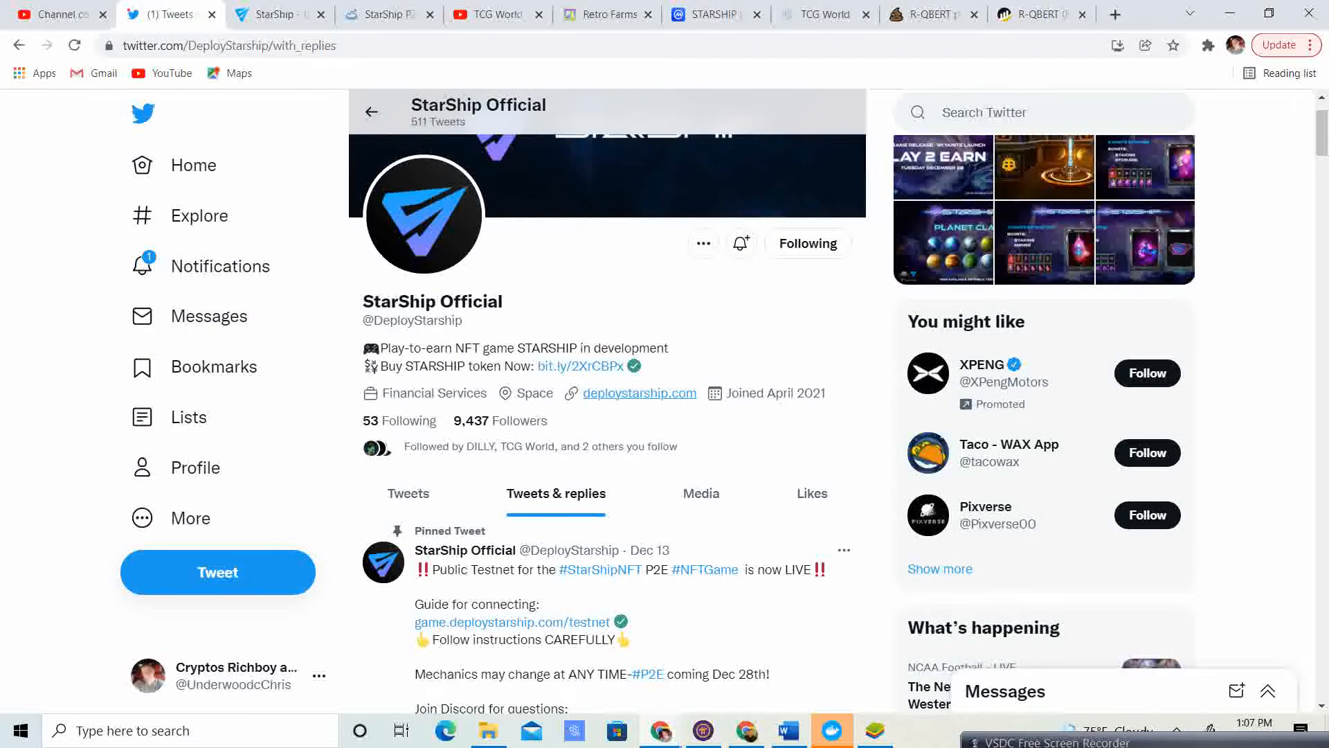
scroll(607, 416, up, 1)
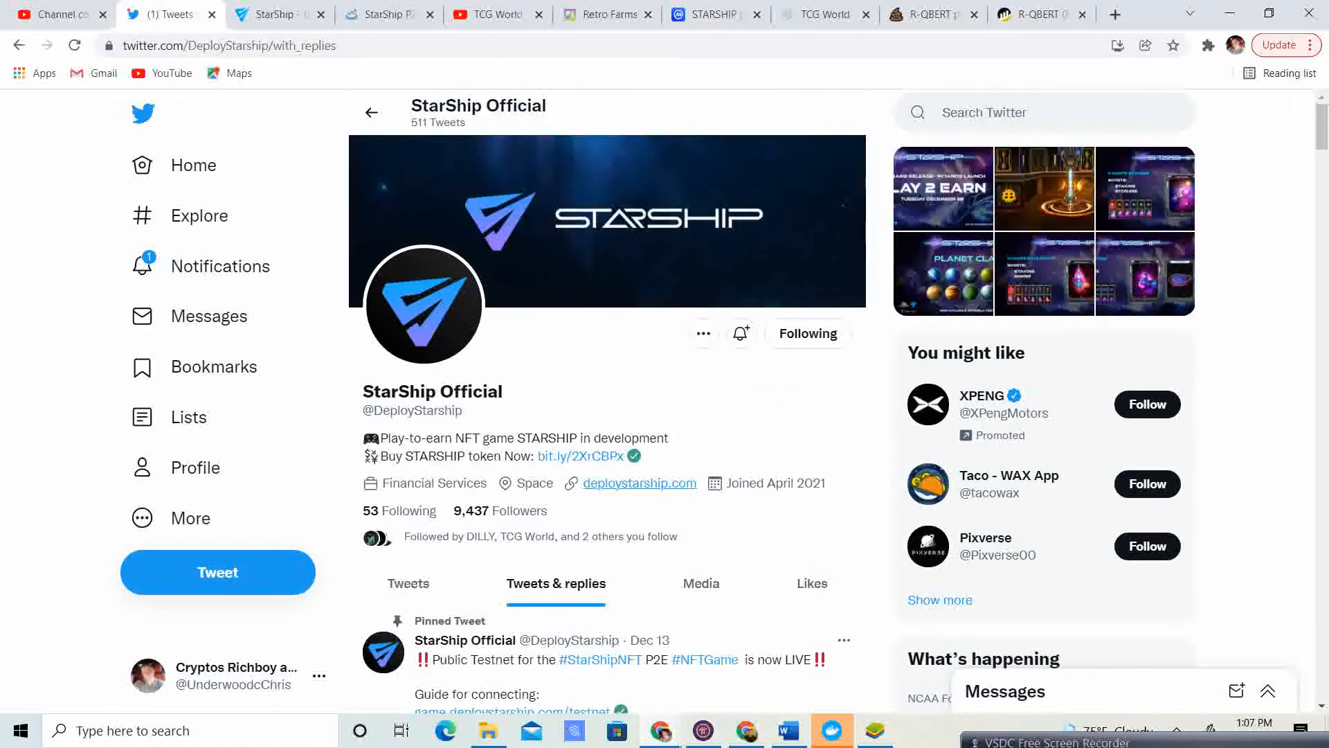
scroll(607, 416, down, 2)
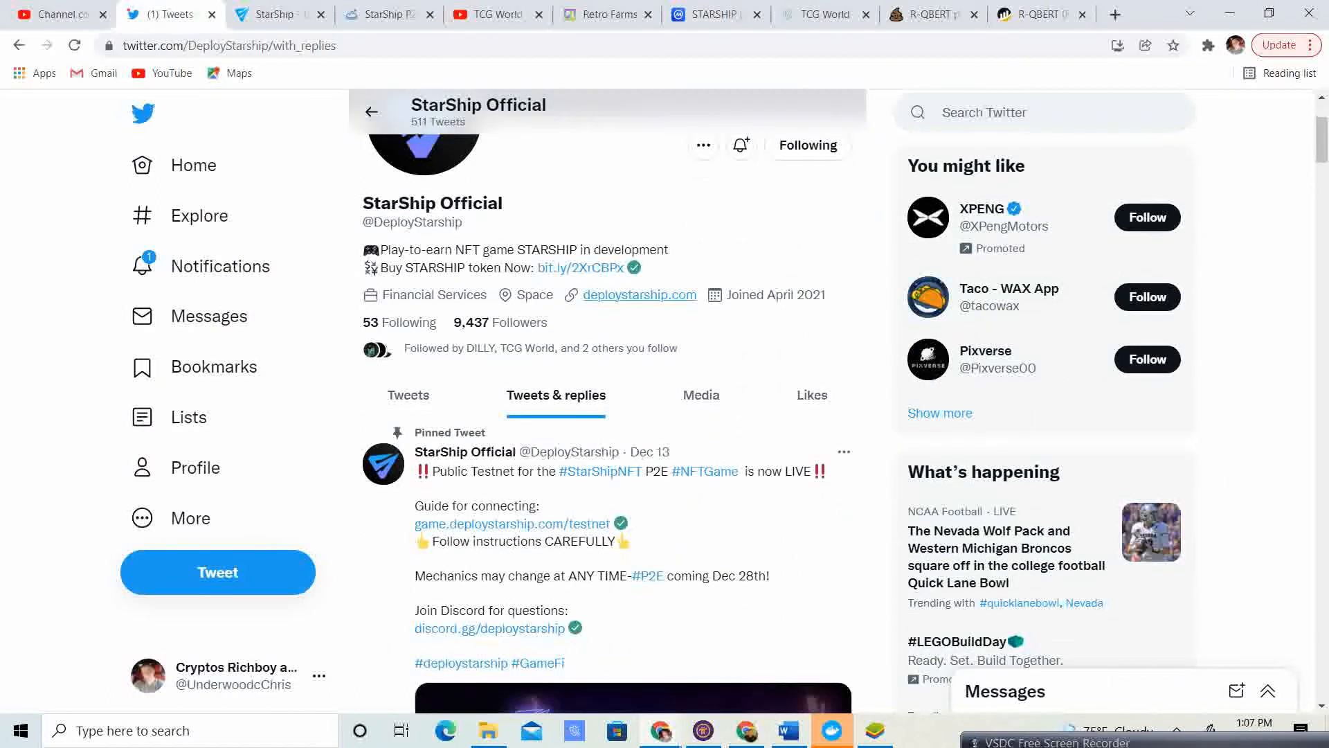
scroll(608, 415, down, 1)
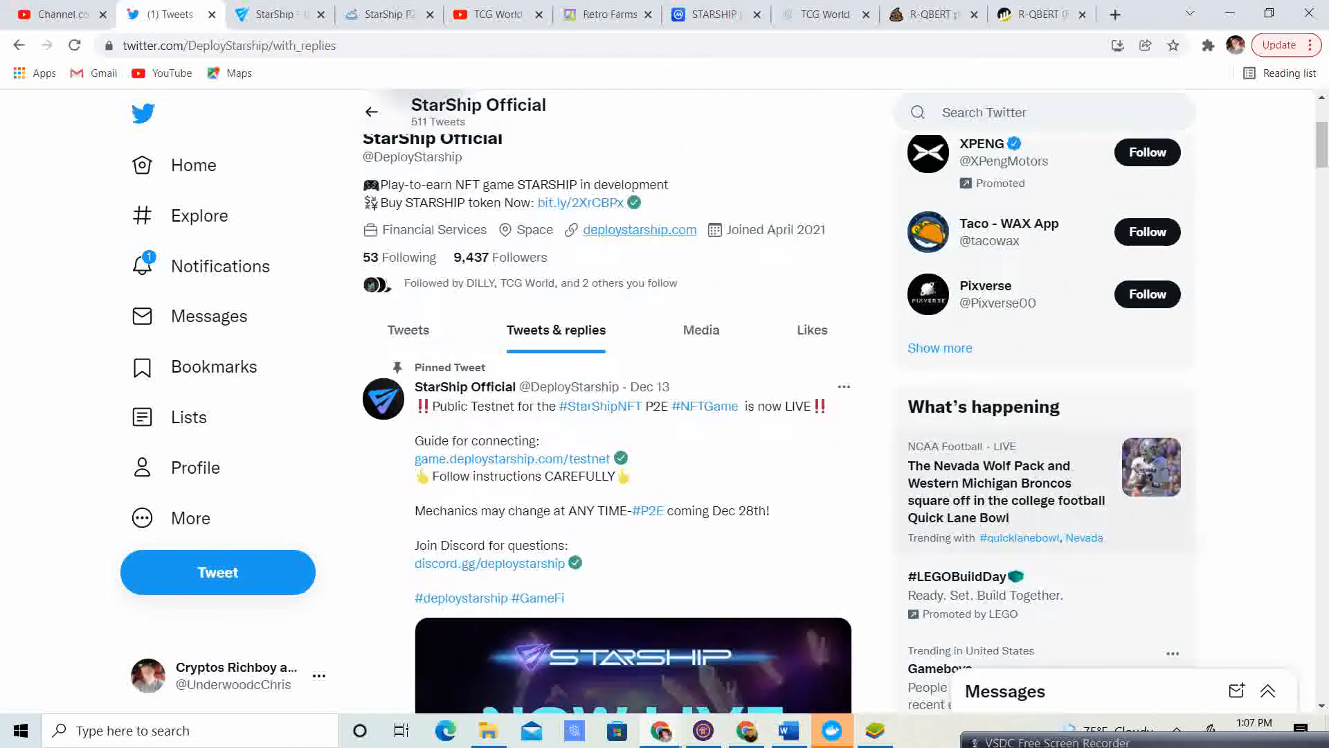
scroll(607, 416, up, 1)
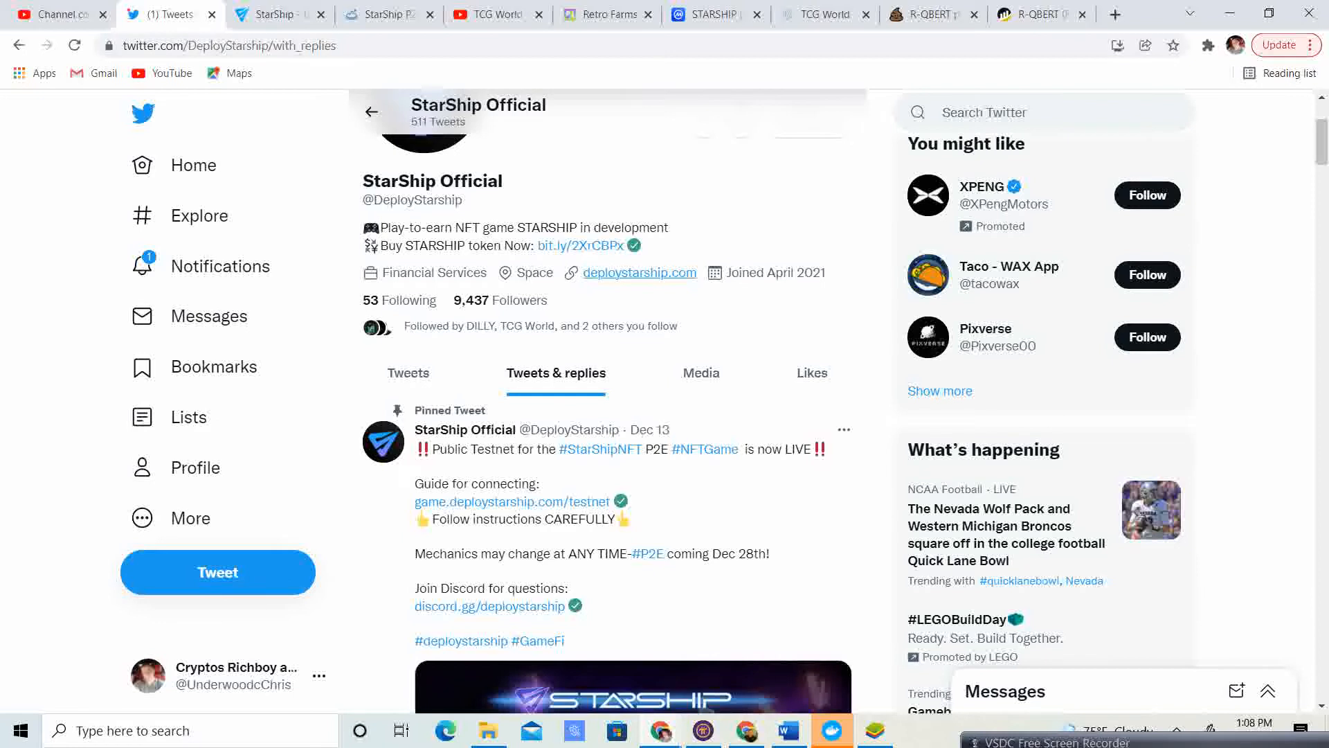
scroll(608, 416, up, 3)
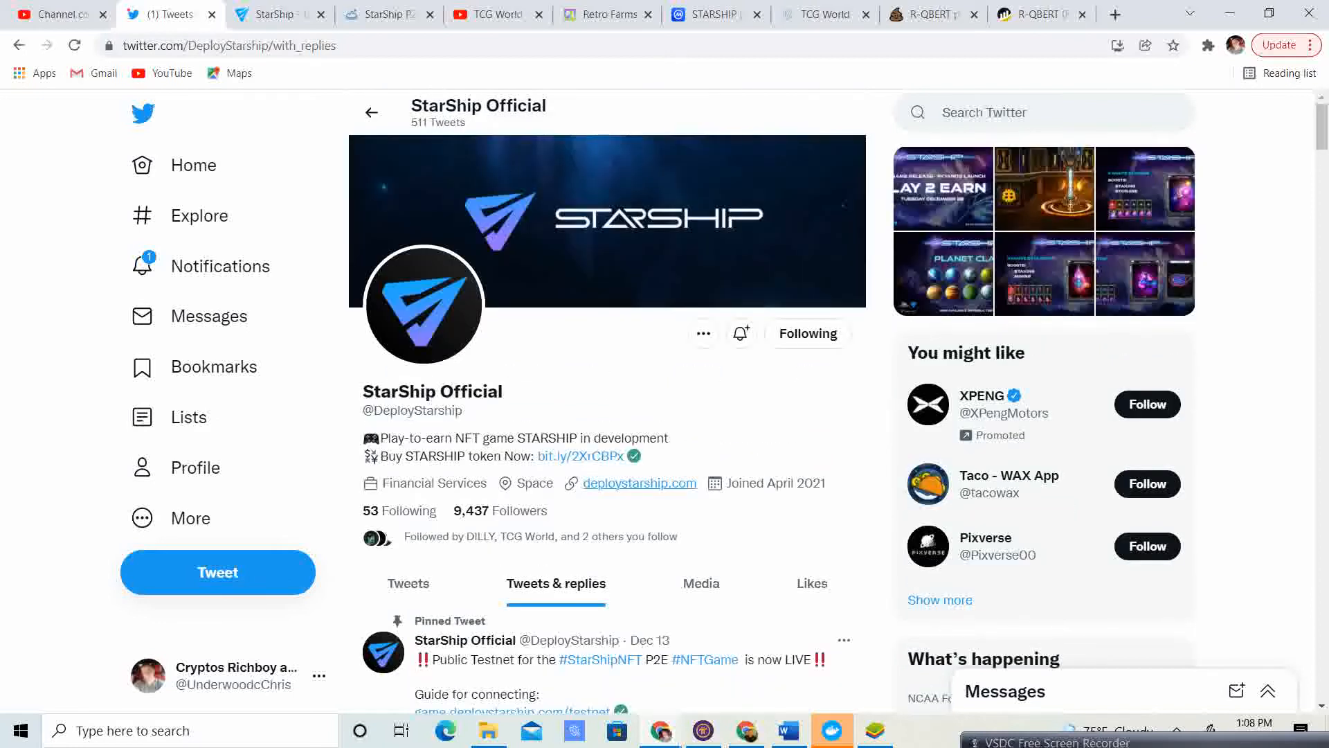
click(408, 583)
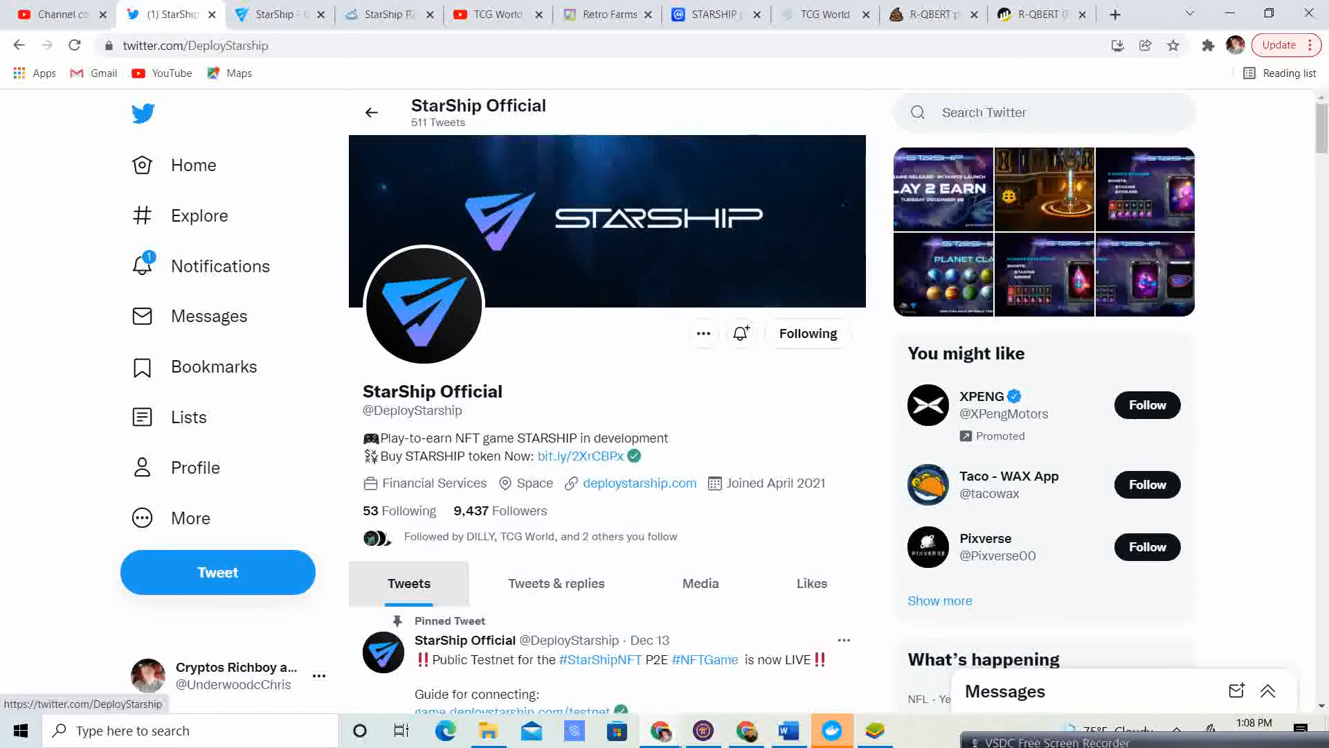
scroll(607, 416, down, 3)
scroll(608, 416, down, 1)
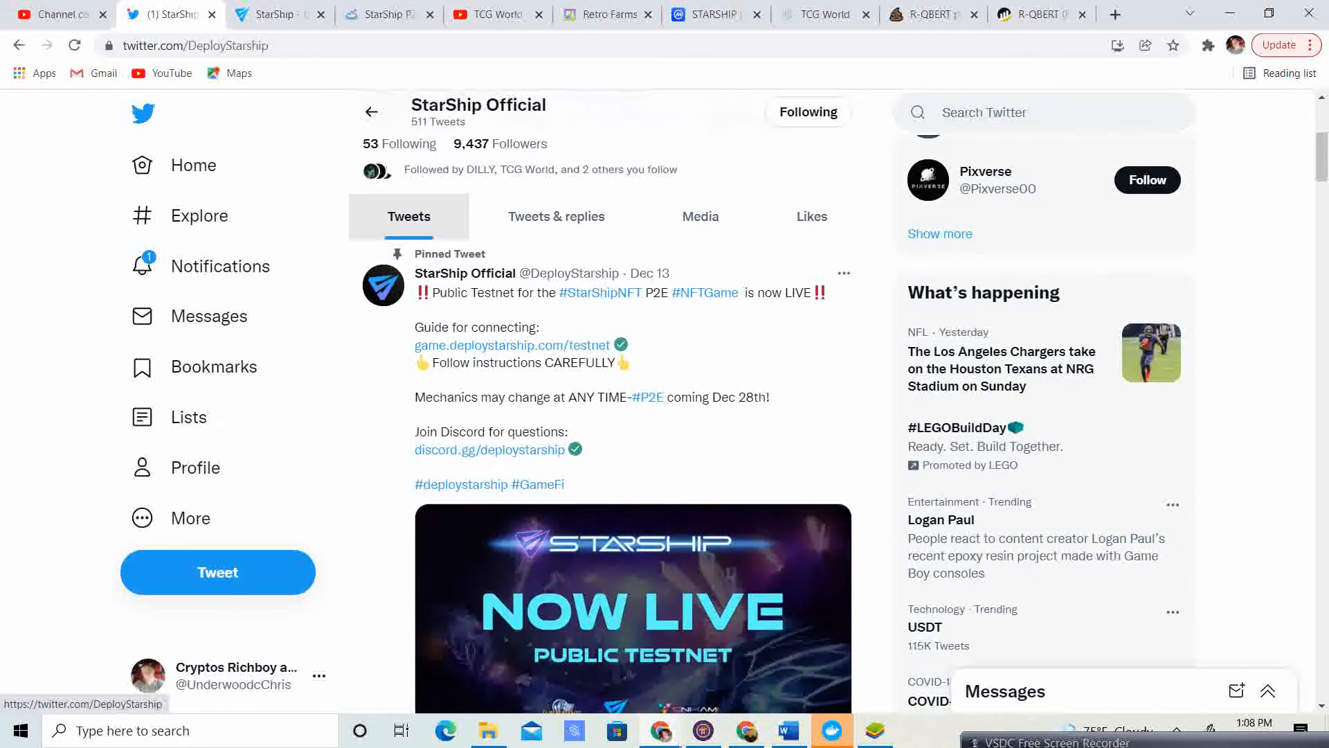
scroll(608, 415, down, 1)
scroll(607, 416, down, 2)
scroll(608, 416, down, 1)
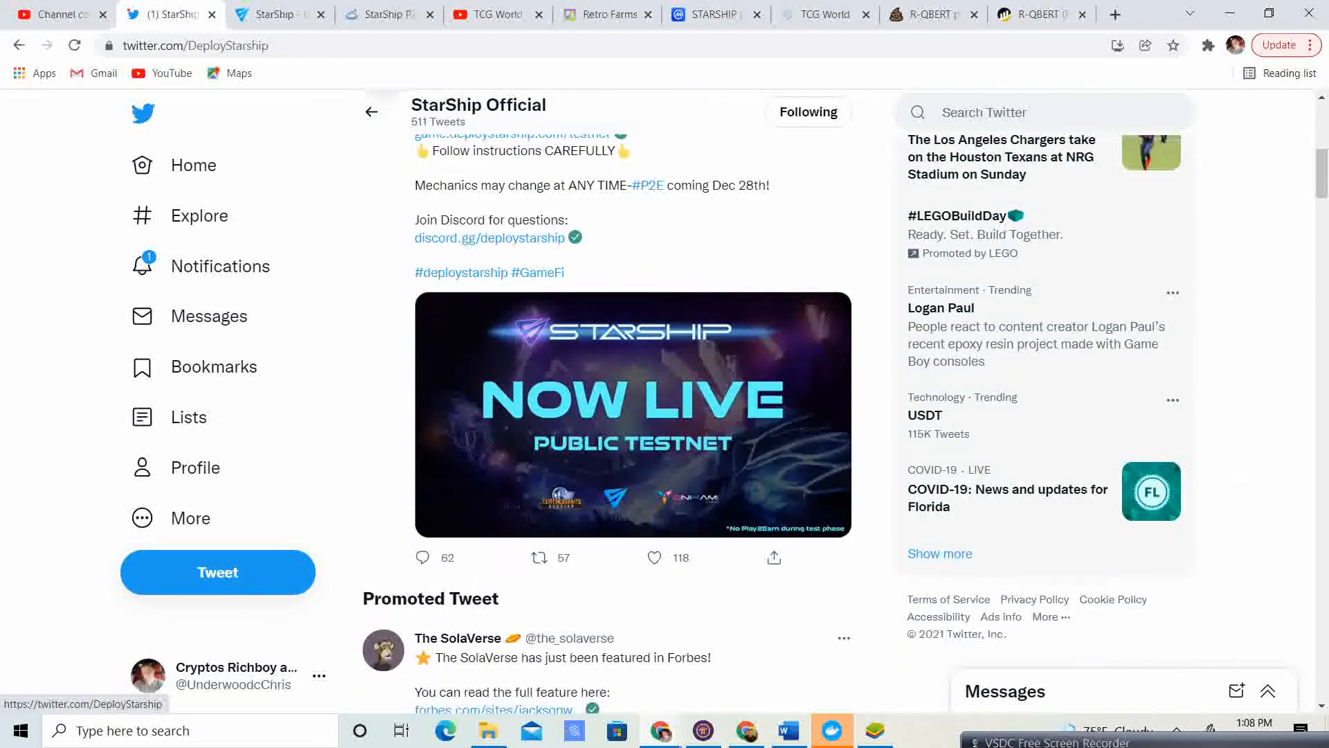
scroll(607, 415, down, 2)
scroll(608, 416, down, 2)
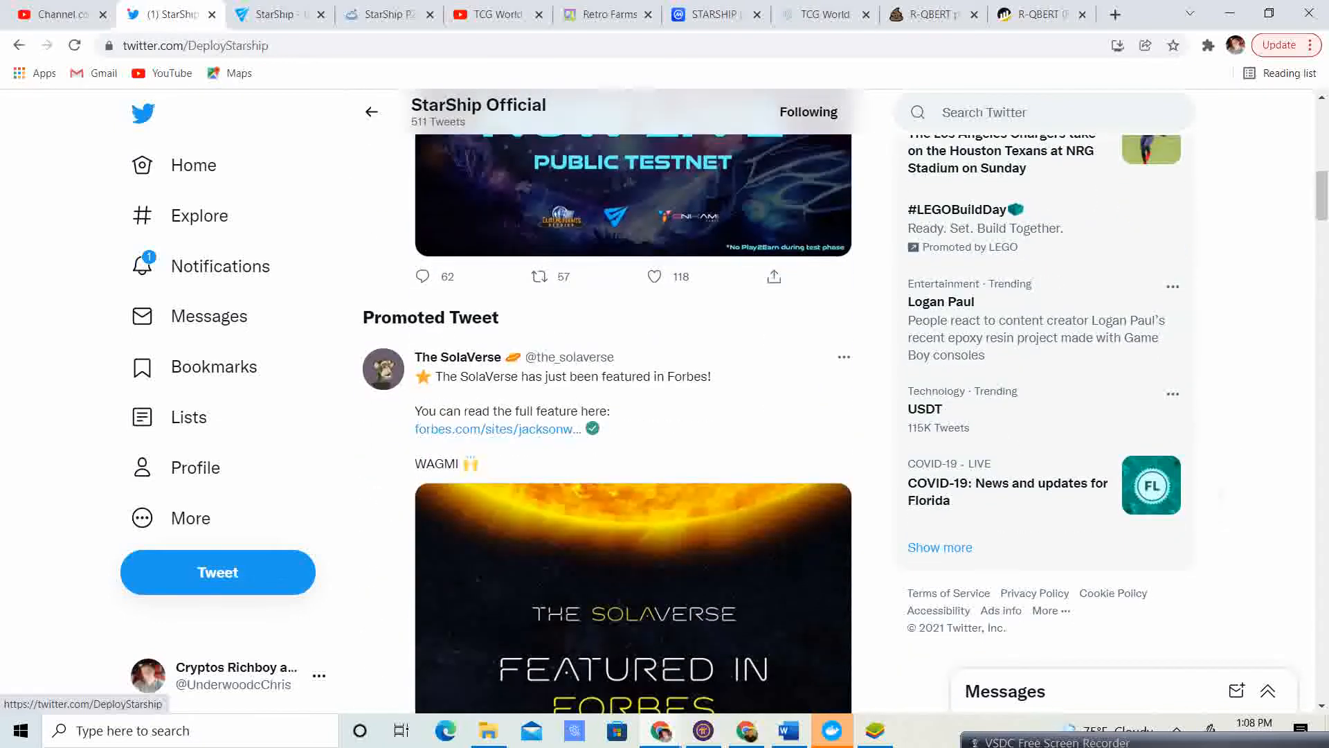
scroll(607, 415, down, 1)
scroll(608, 416, down, 3)
scroll(608, 416, down, 2)
scroll(608, 415, down, 1)
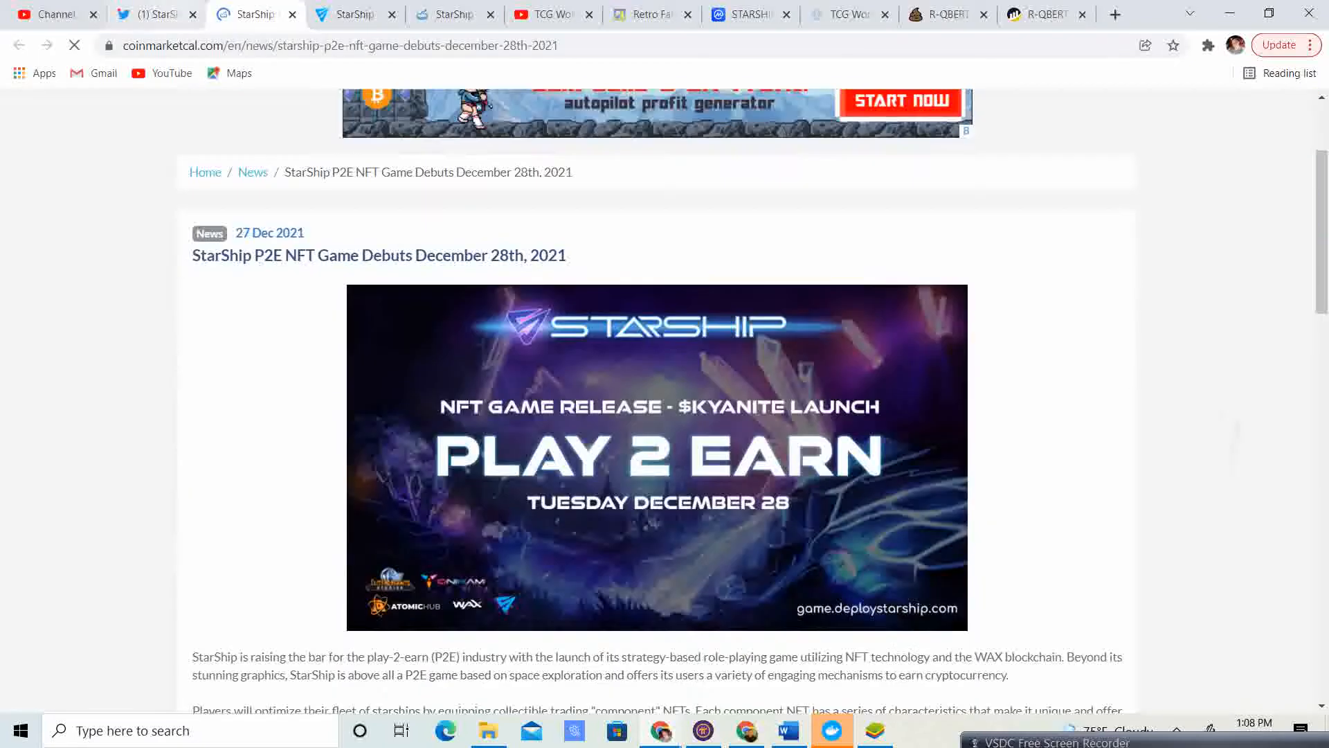
scroll(666, 416, down, 3)
scroll(664, 415, down, 3)
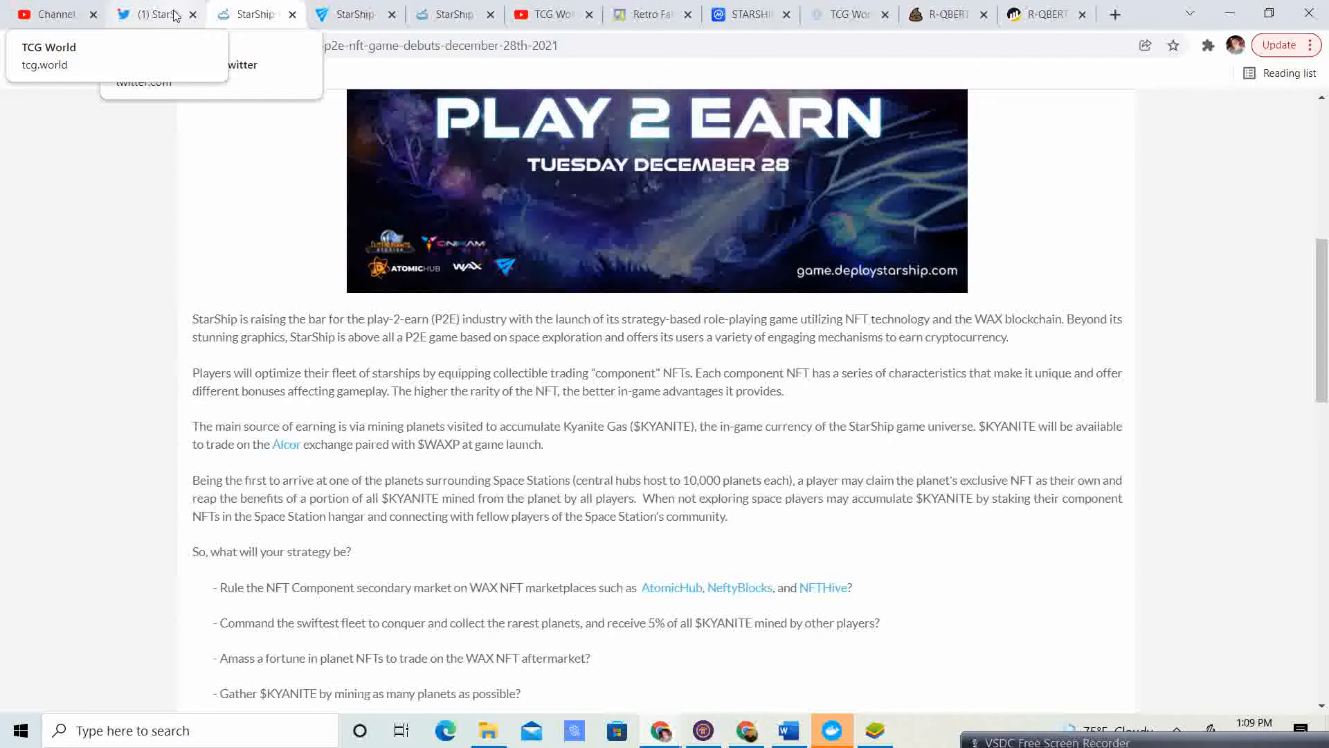
scroll(666, 415, down, 5)
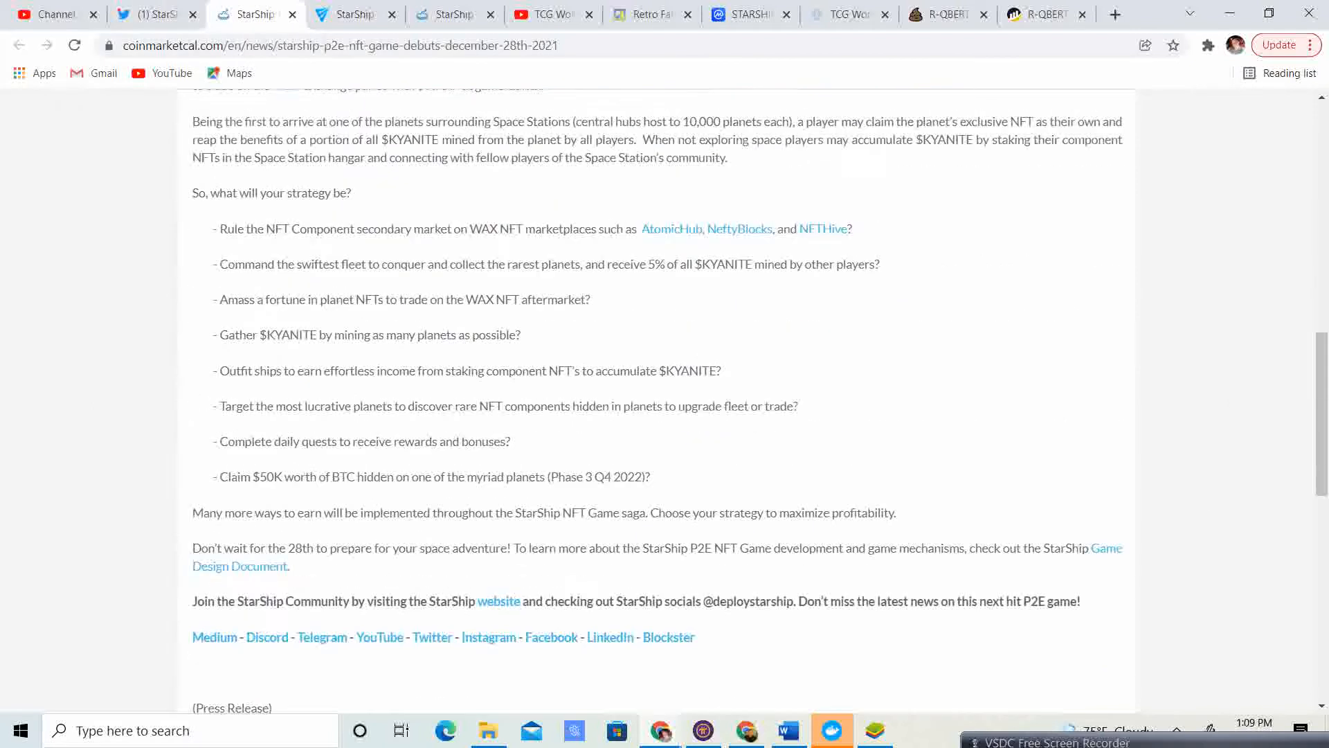
scroll(665, 415, down, 3)
scroll(665, 416, up, 5)
scroll(665, 416, up, 3)
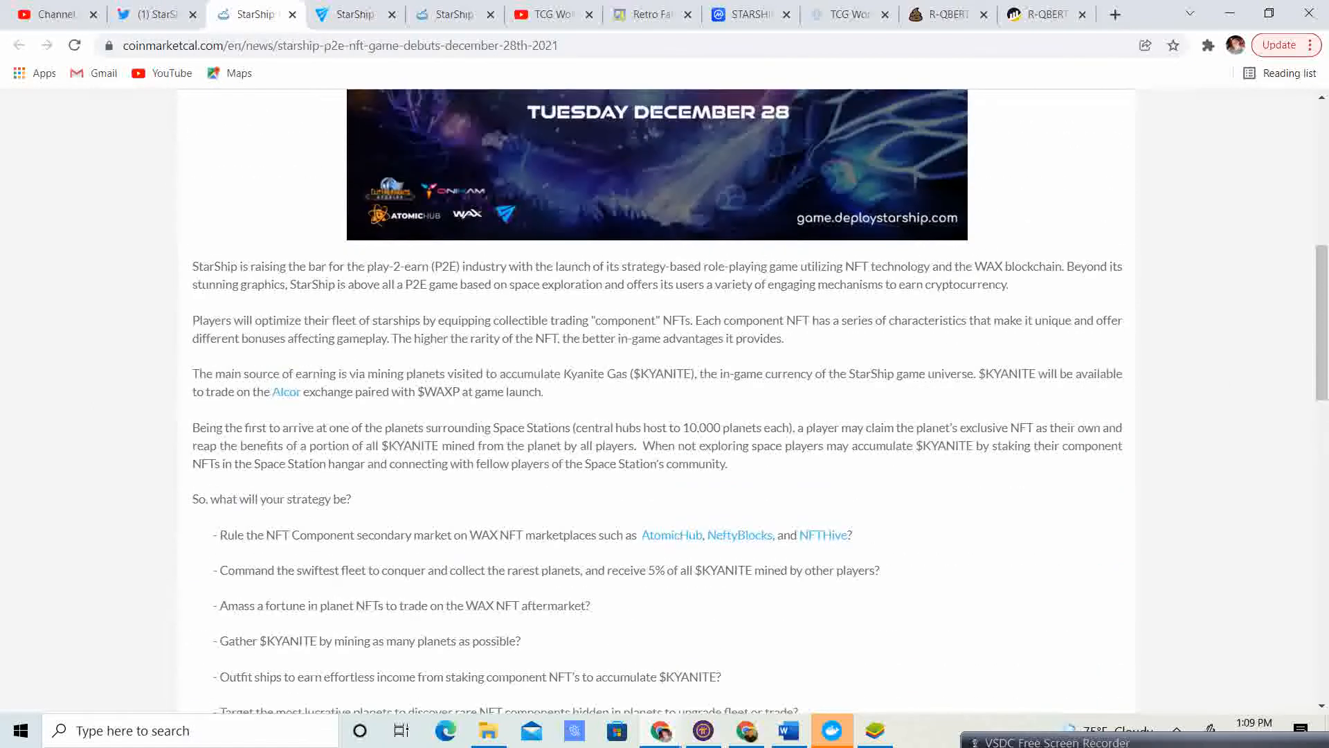
scroll(665, 415, up, 2)
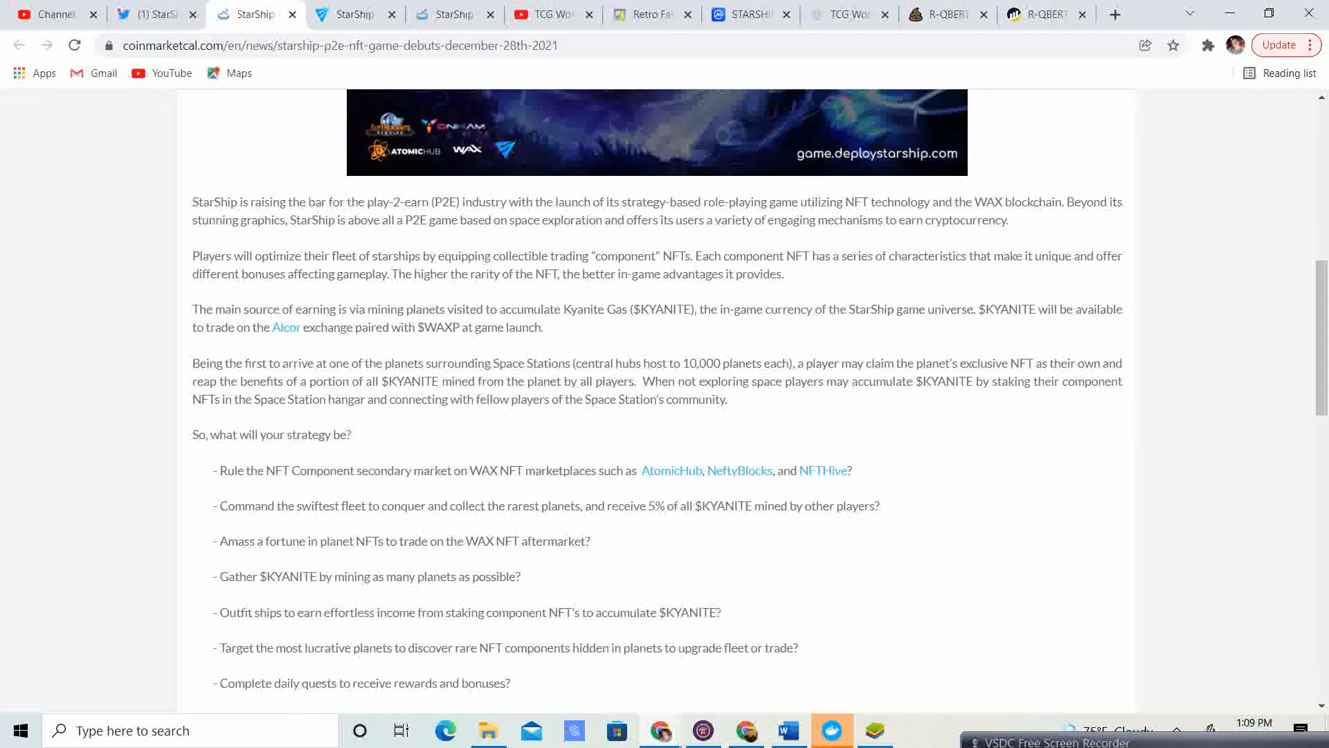
scroll(666, 415, down, 1)
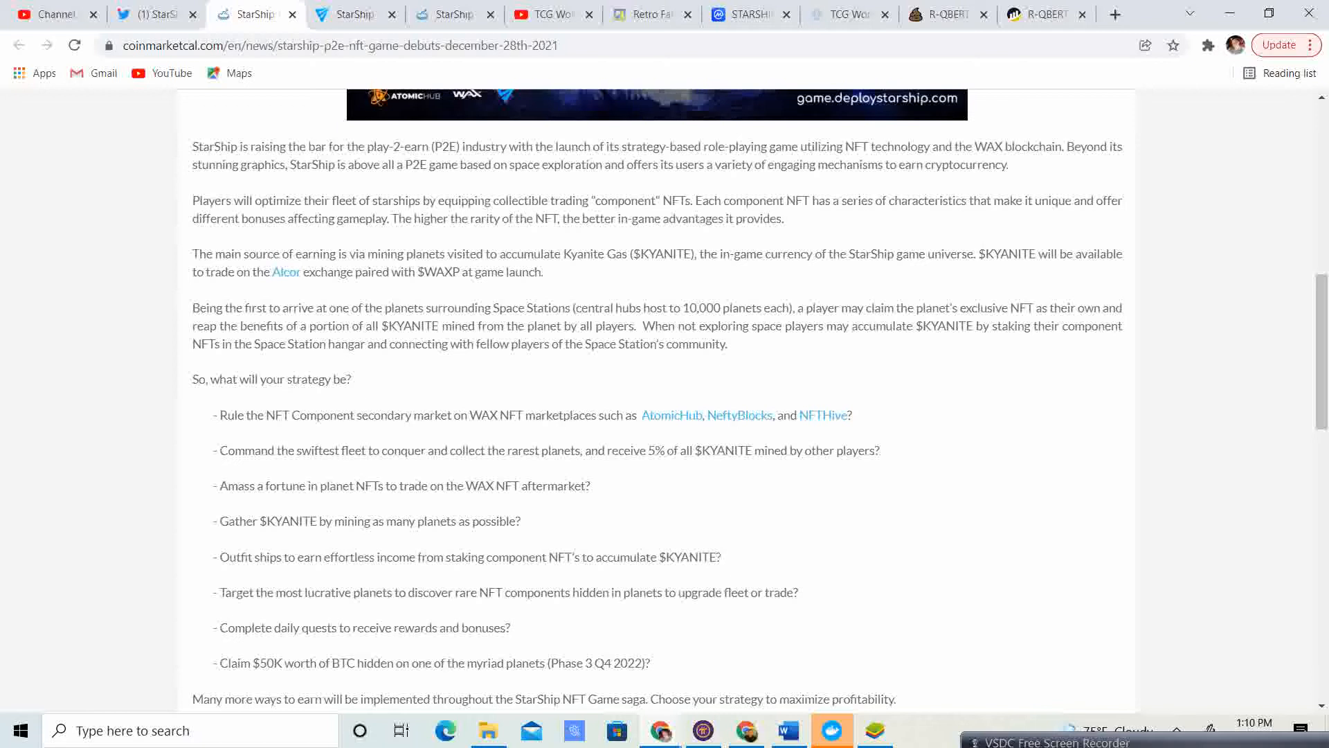
scroll(665, 415, down, 1)
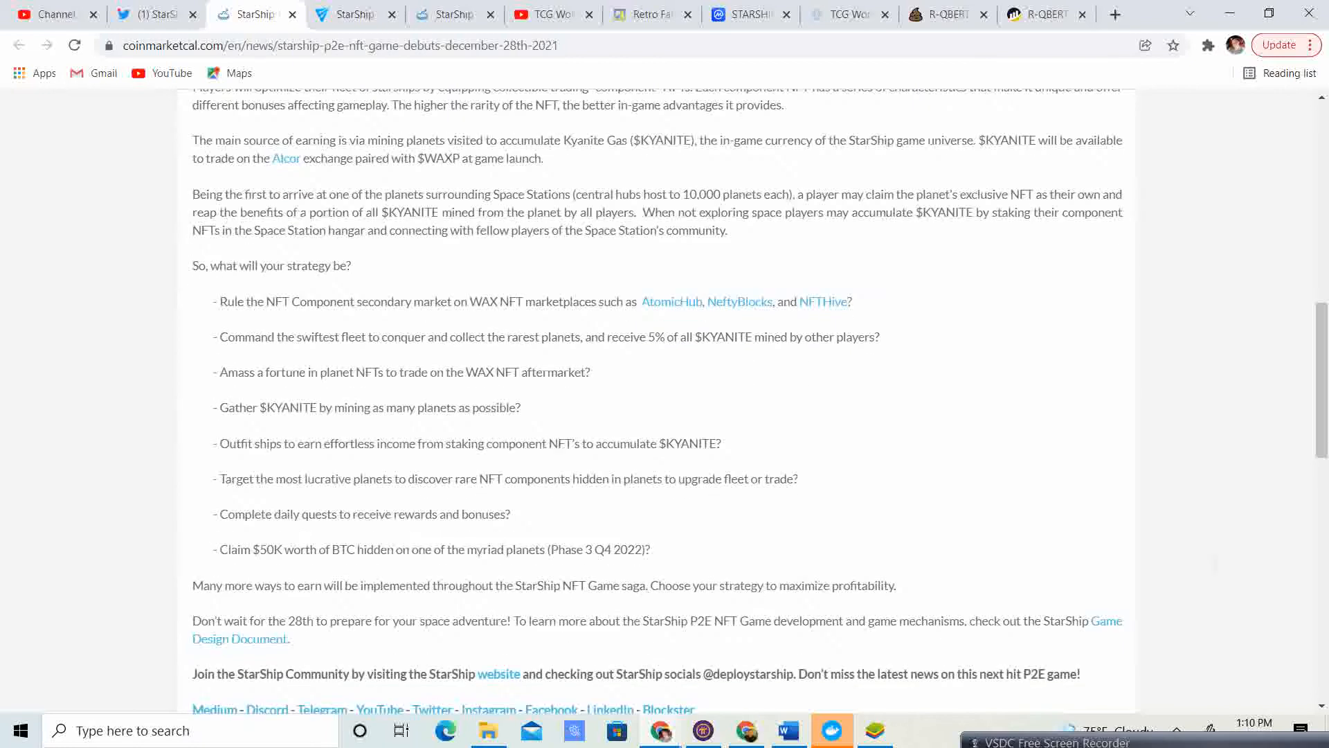
scroll(665, 416, down, 1)
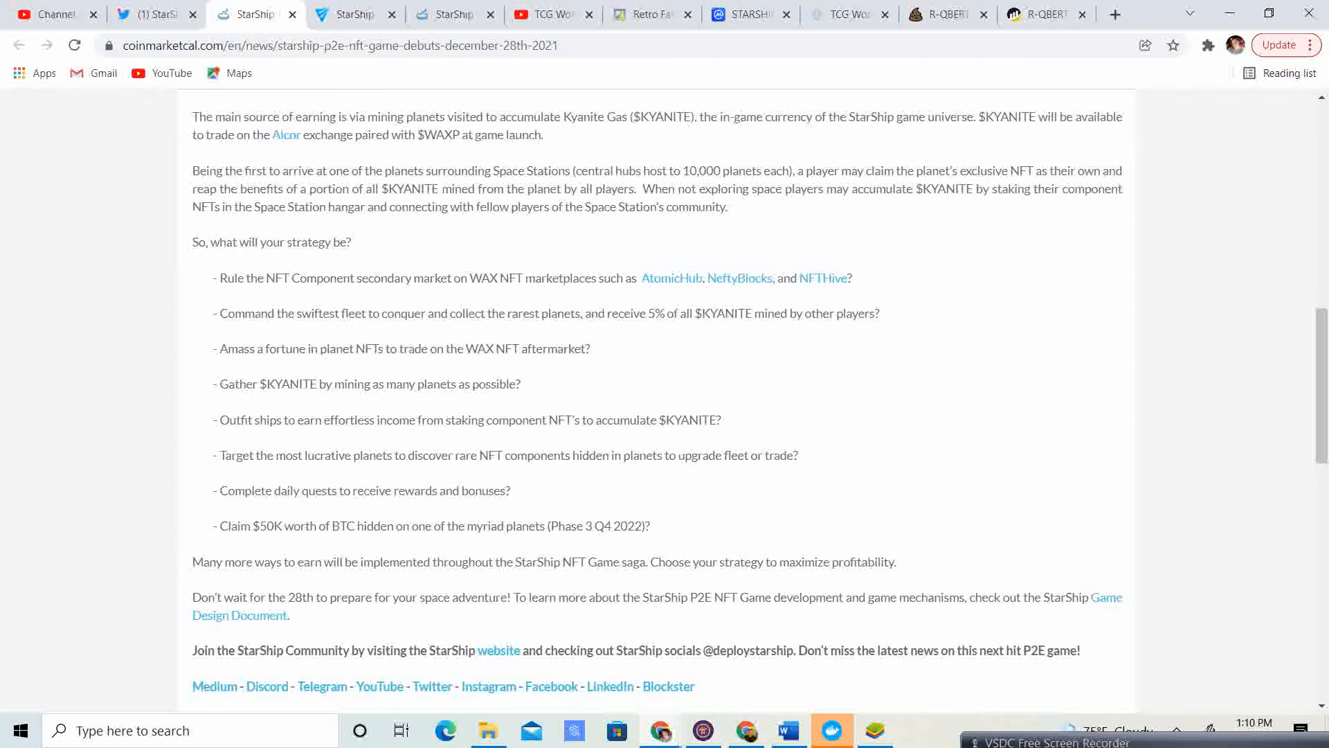
- Return to the StarShip Official timeline, then move to the TCG World headquarters preview video
key(ctrl+2)
scroll(633, 415, down, 5)
scroll(634, 416, down, 5)
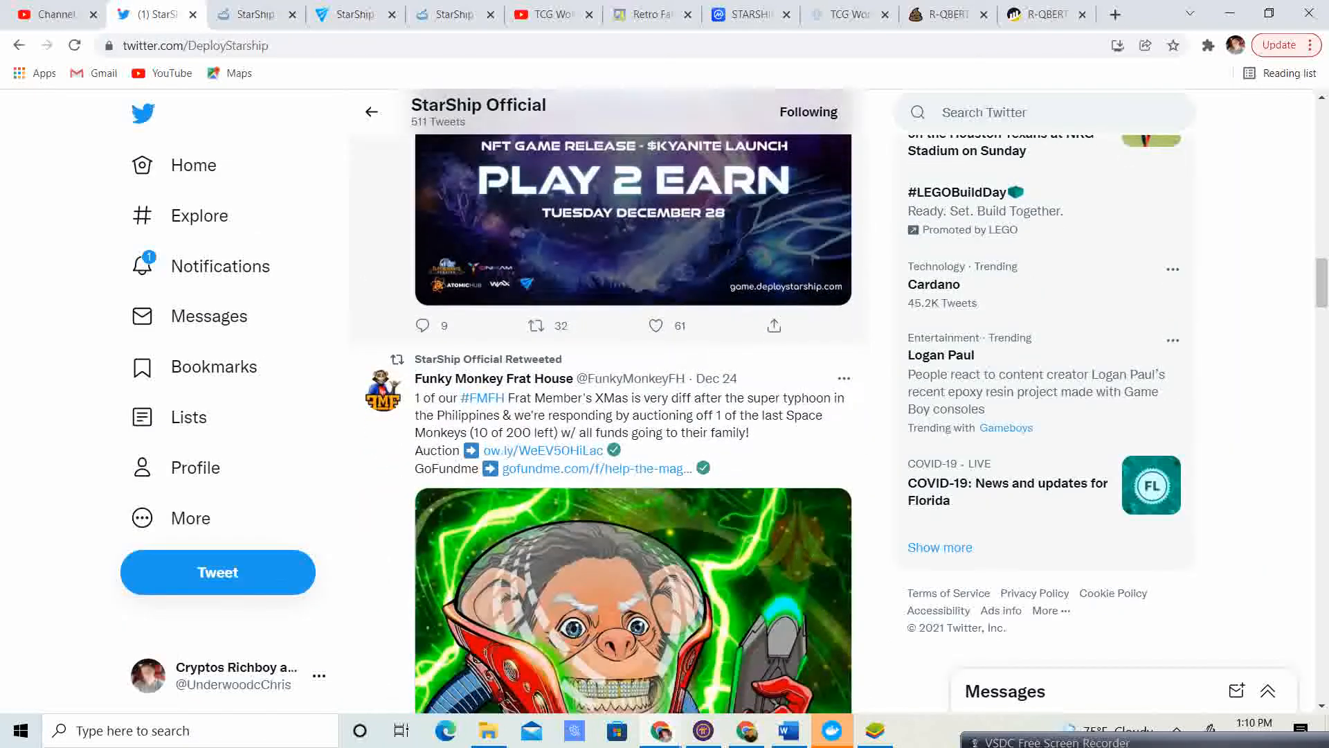
scroll(633, 415, down, 3)
scroll(634, 416, down, 5)
scroll(633, 415, down, 2)
scroll(635, 415, down, 2)
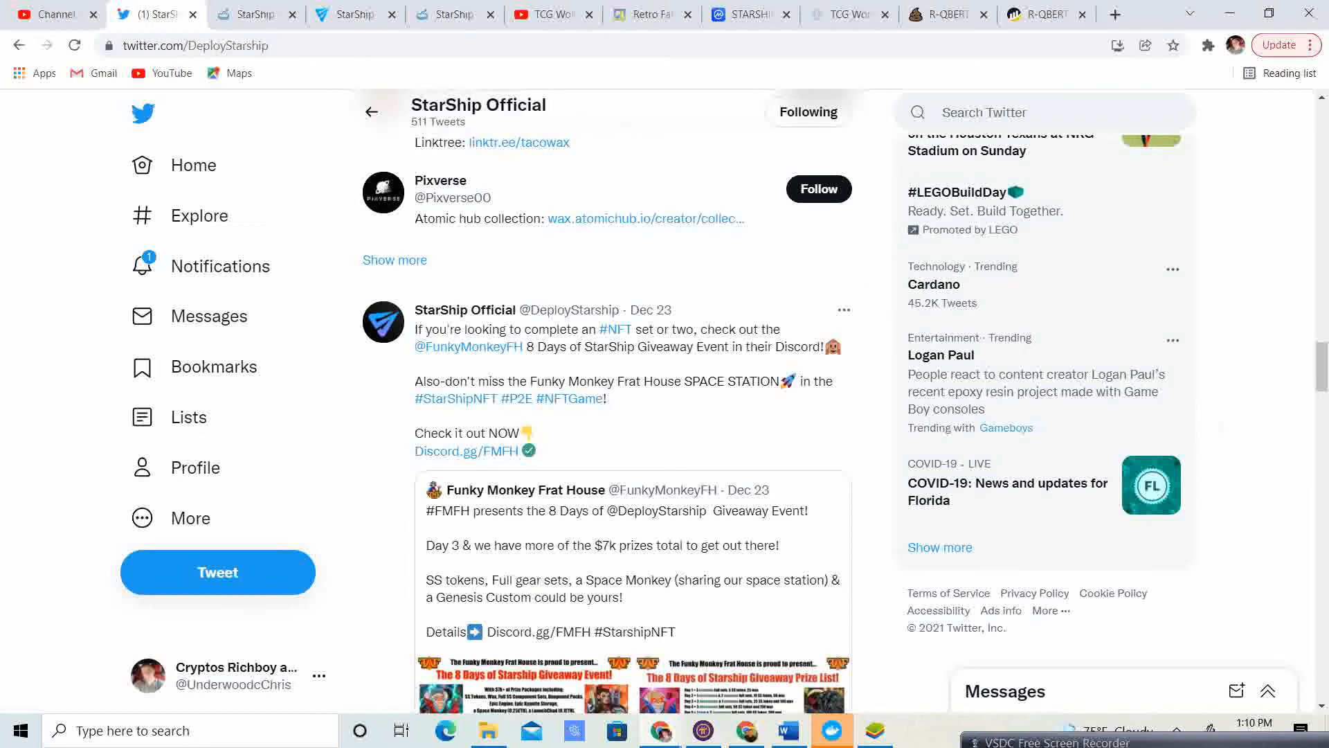
scroll(634, 416, down, 2)
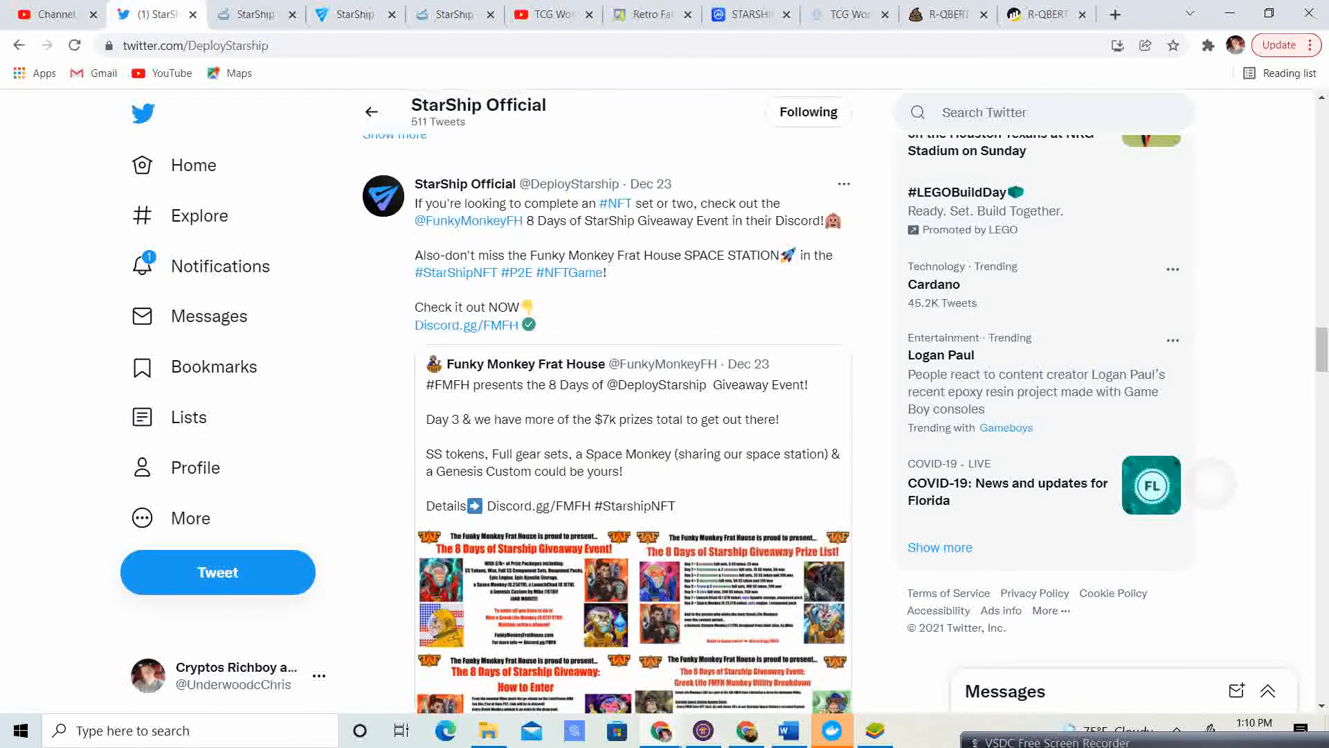
scroll(634, 415, down, 3)
scroll(634, 416, down, 4)
scroll(633, 415, down, 4)
scroll(634, 415, down, 3)
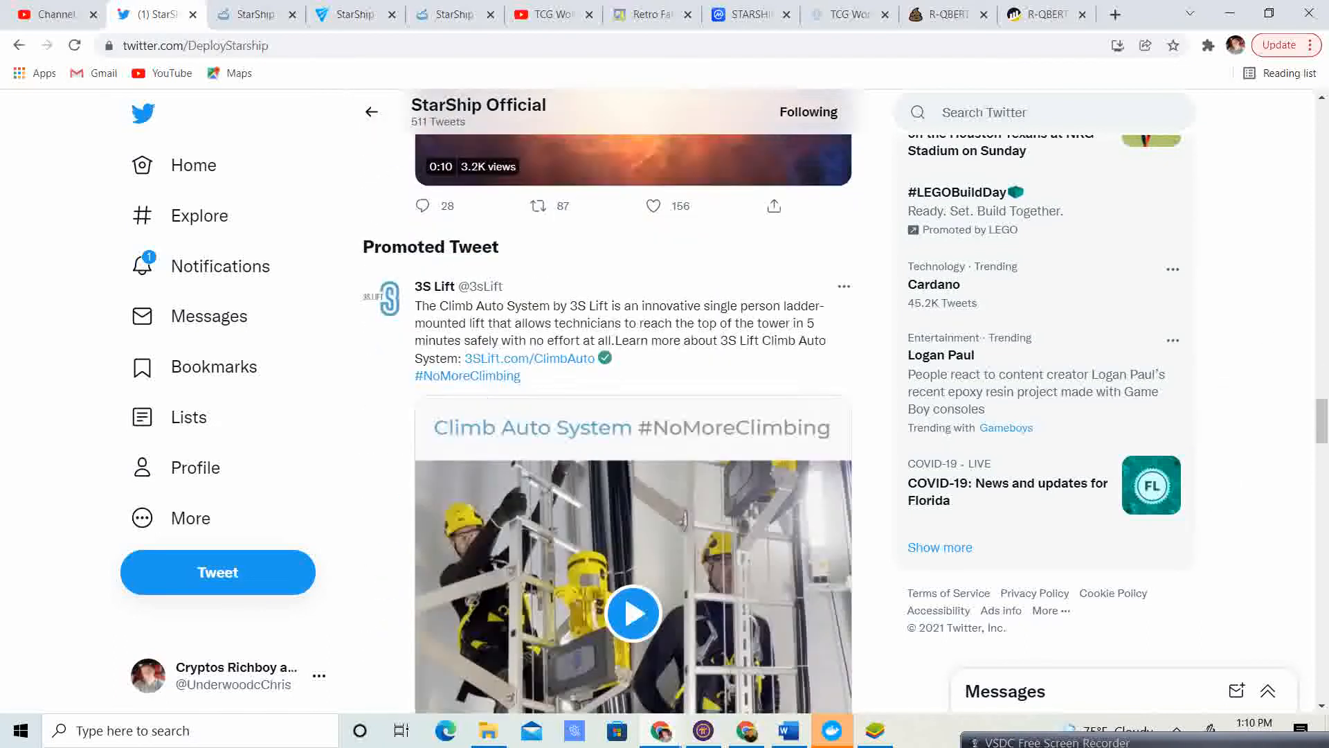
scroll(633, 416, down, 3)
scroll(635, 416, down, 4)
scroll(634, 416, down, 4)
scroll(633, 416, down, 4)
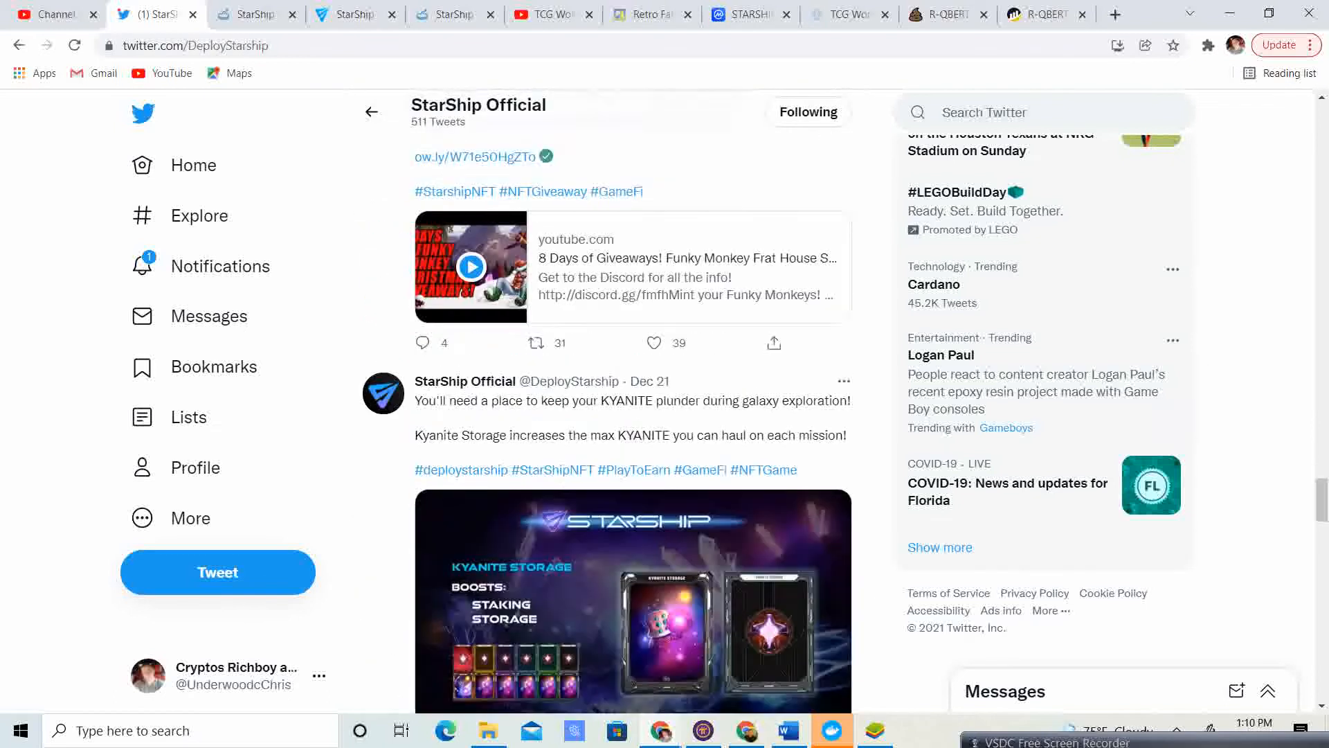
scroll(634, 416, down, 3)
scroll(634, 415, down, 2)
scroll(633, 415, down, 4)
scroll(634, 416, down, 4)
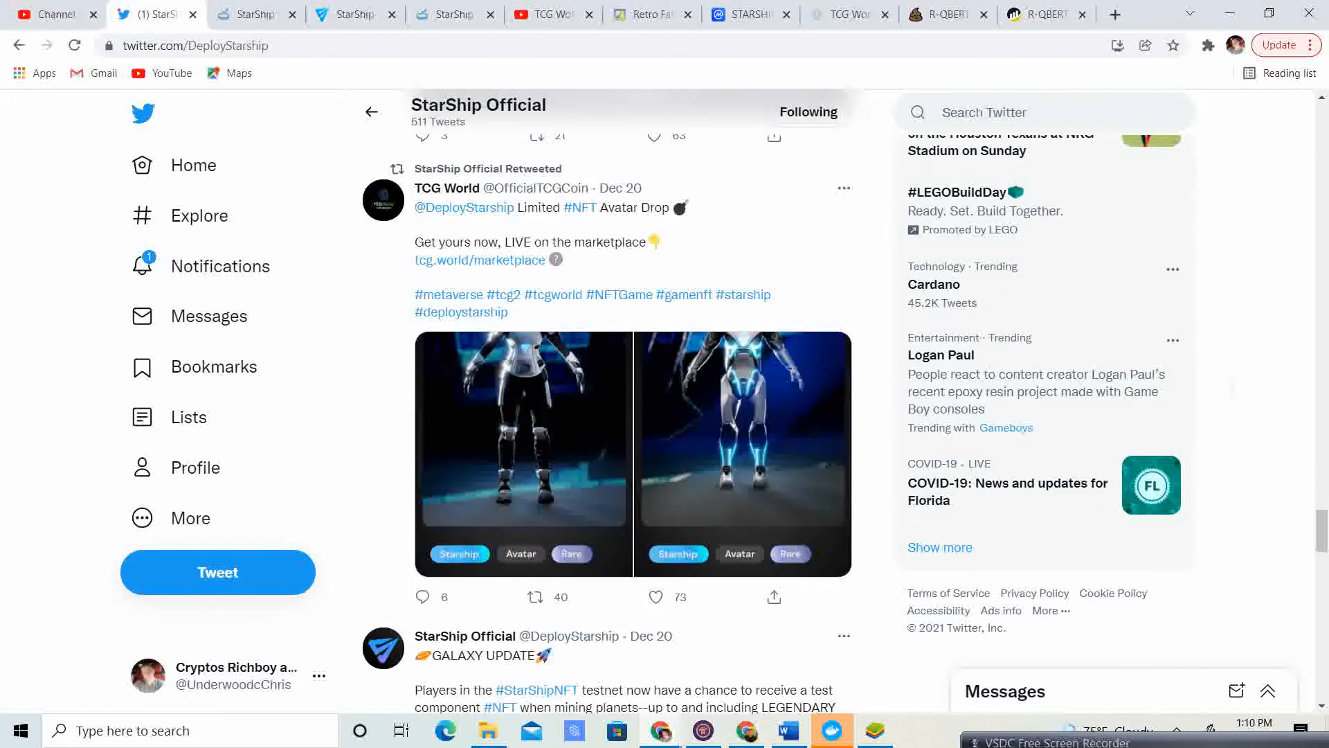
scroll(634, 415, down, 1)
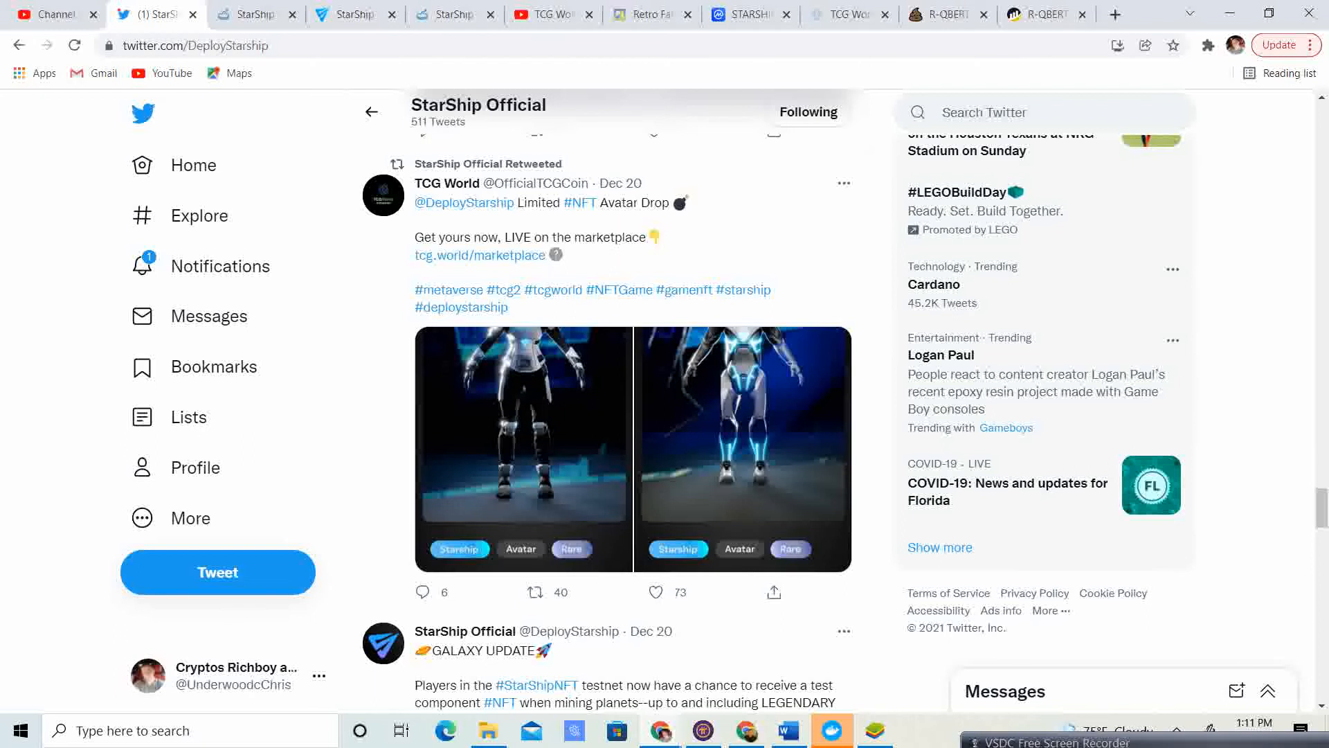
click(550, 13)
- Play the Starship Headquarters Preview video fullscreen to about 1:37, then leave fullscreen
key(space)
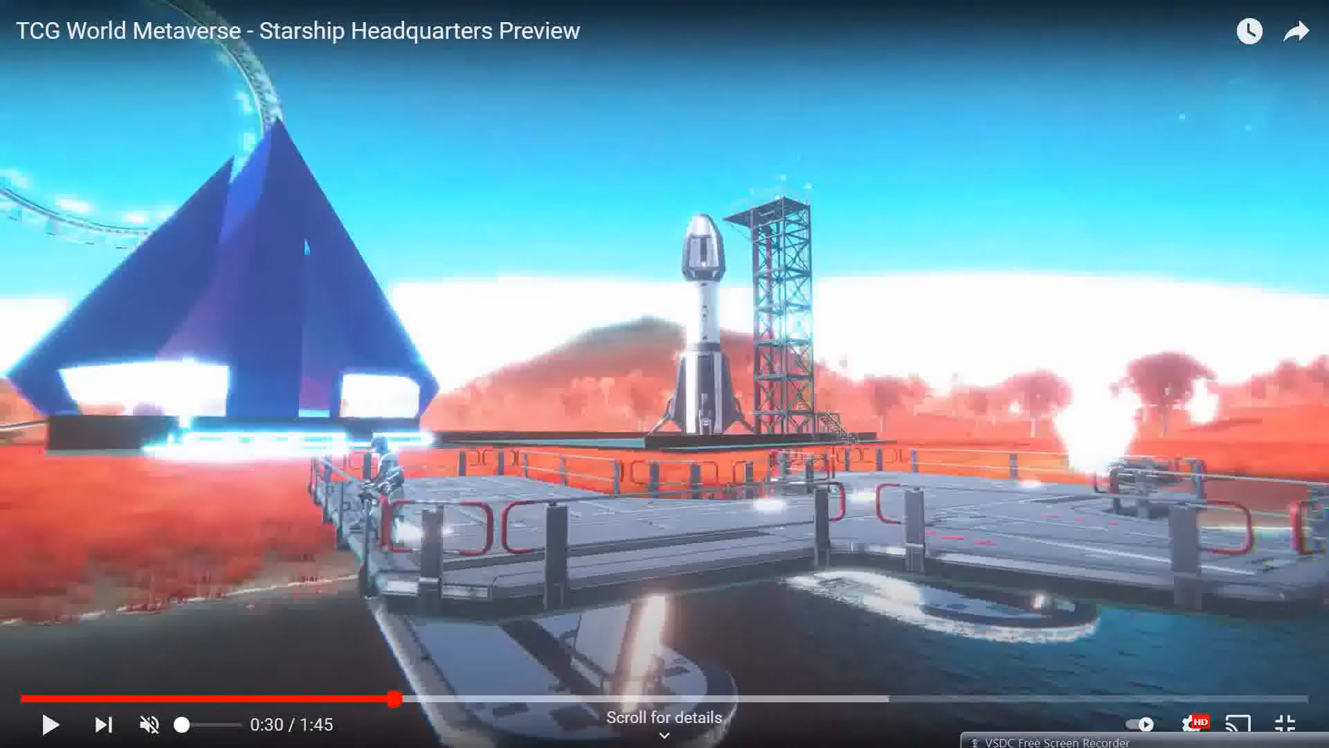
key(space)
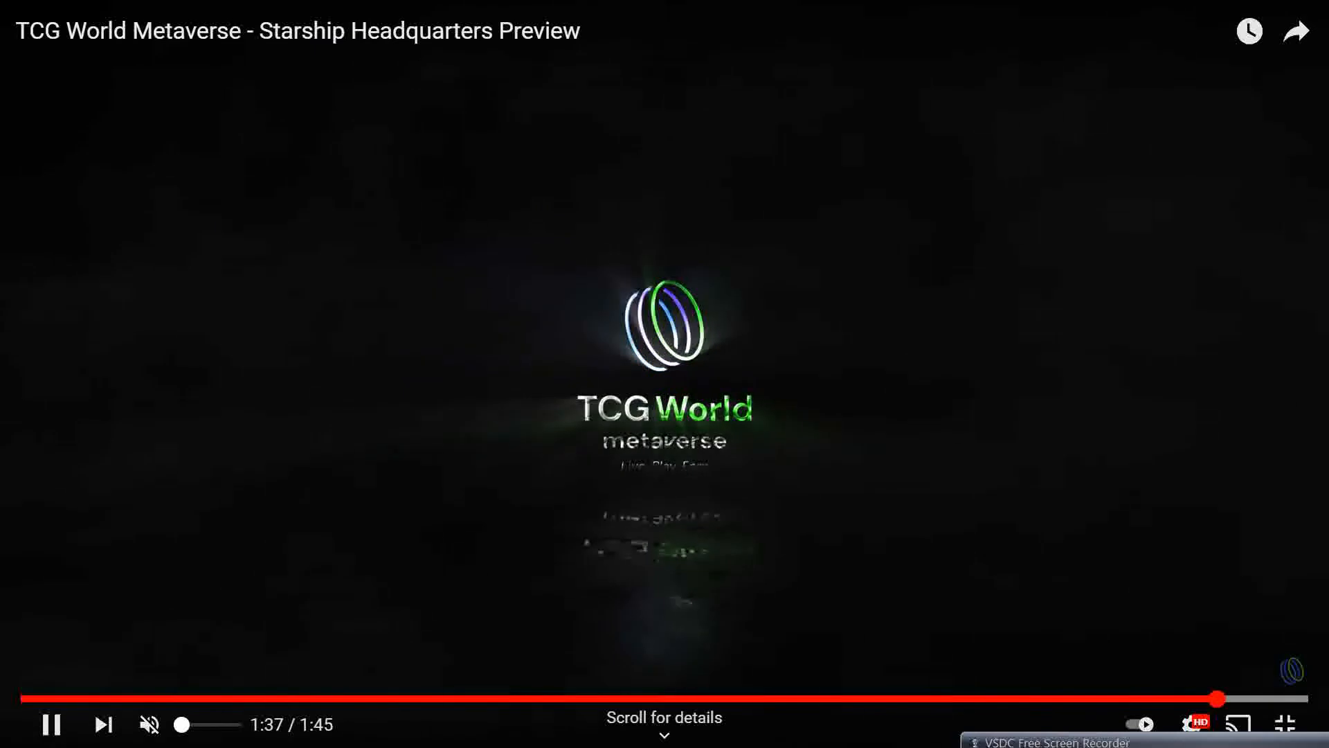
key(Escape)
key(Escape)
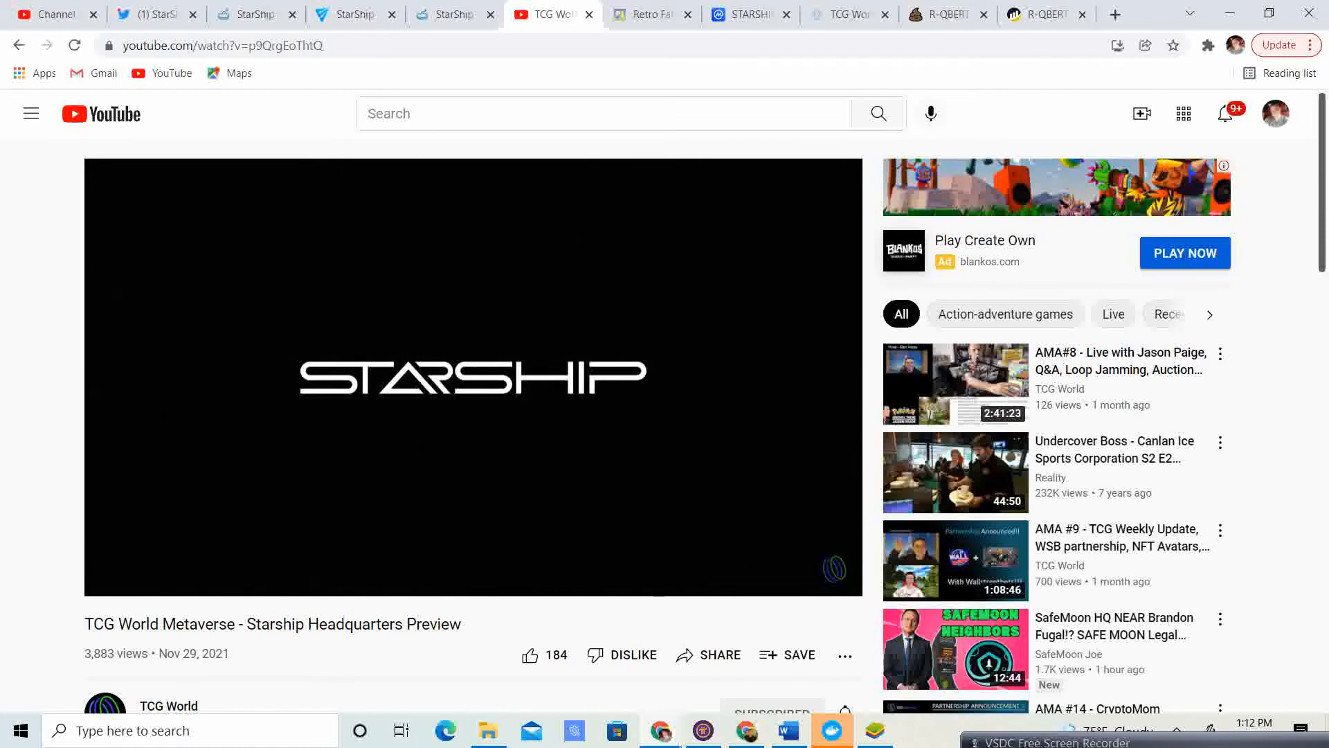
- Show the StarShip Official profile's Tweets & replies down to the Dec 25 tweet
click(155, 14)
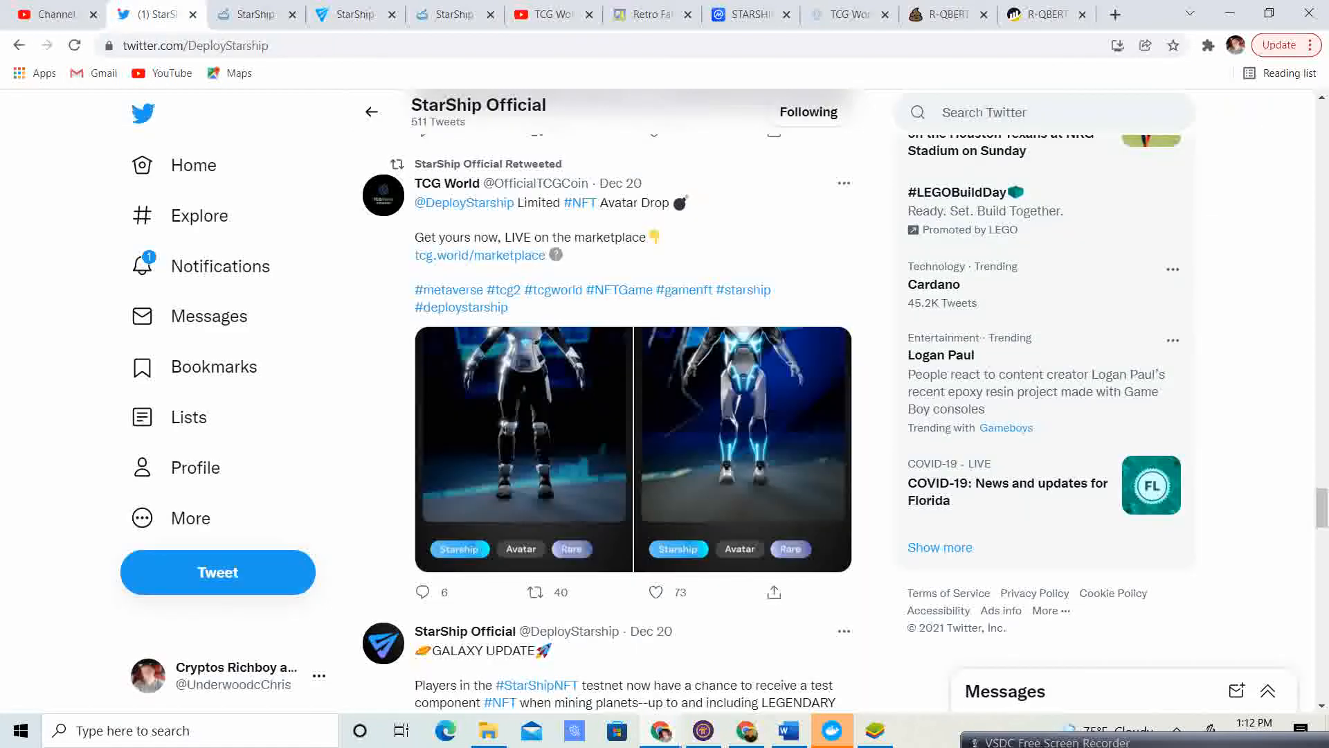
scroll(665, 415, up, 10)
scroll(664, 415, up, 5)
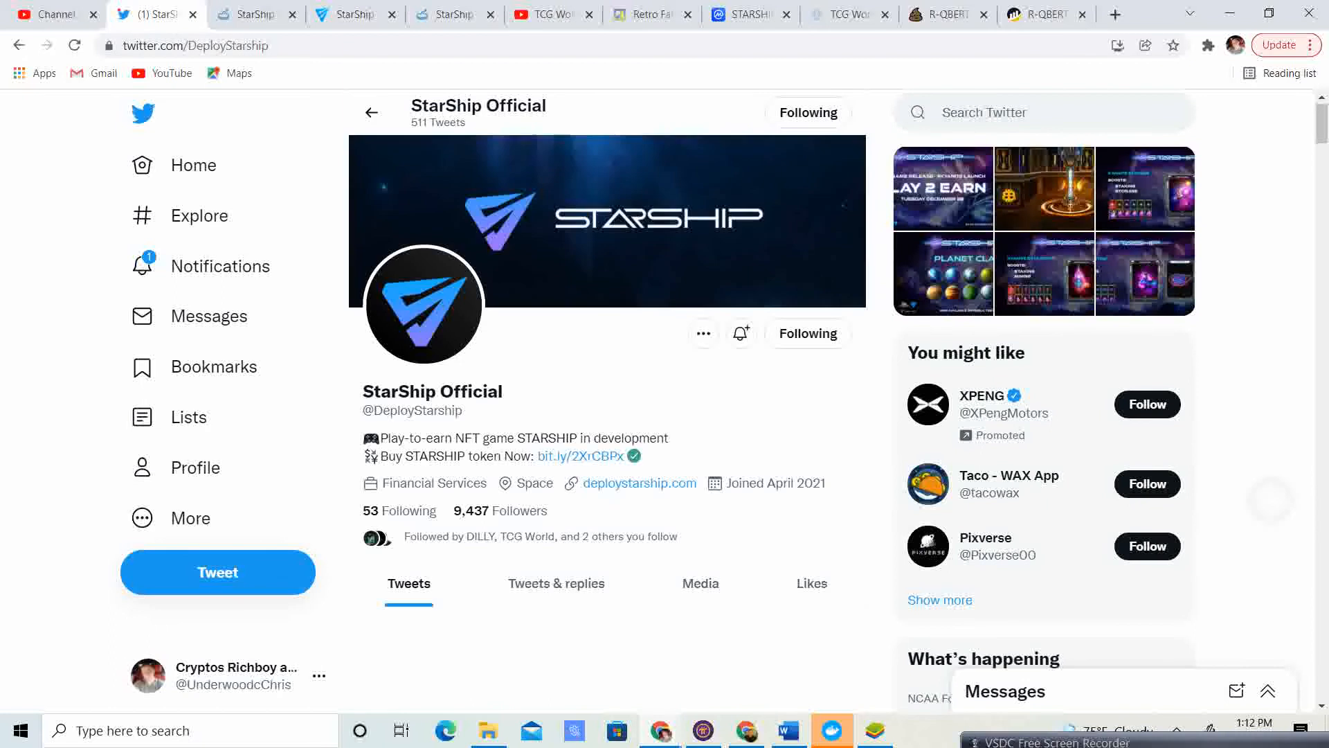
click(556, 582)
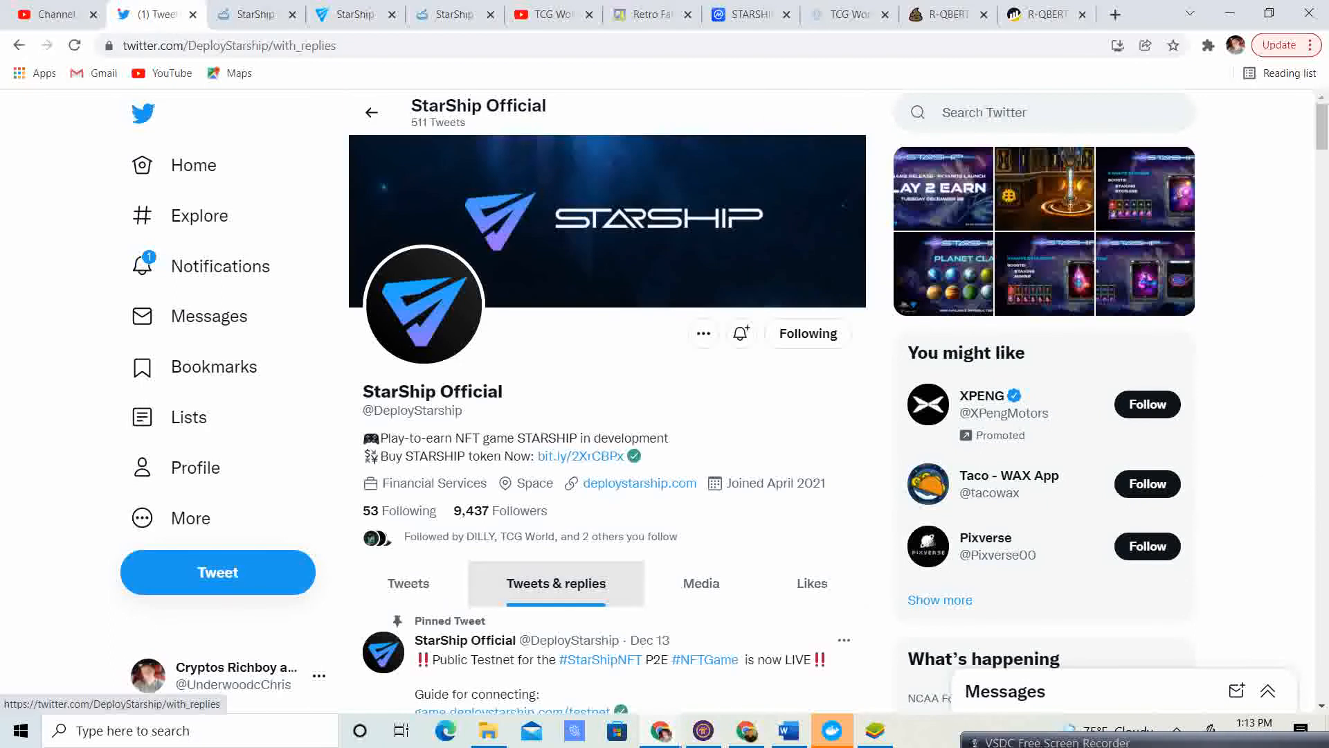
scroll(623, 467, down, 10)
scroll(623, 467, down, 8)
scroll(623, 467, down, 5)
scroll(623, 468, down, 5)
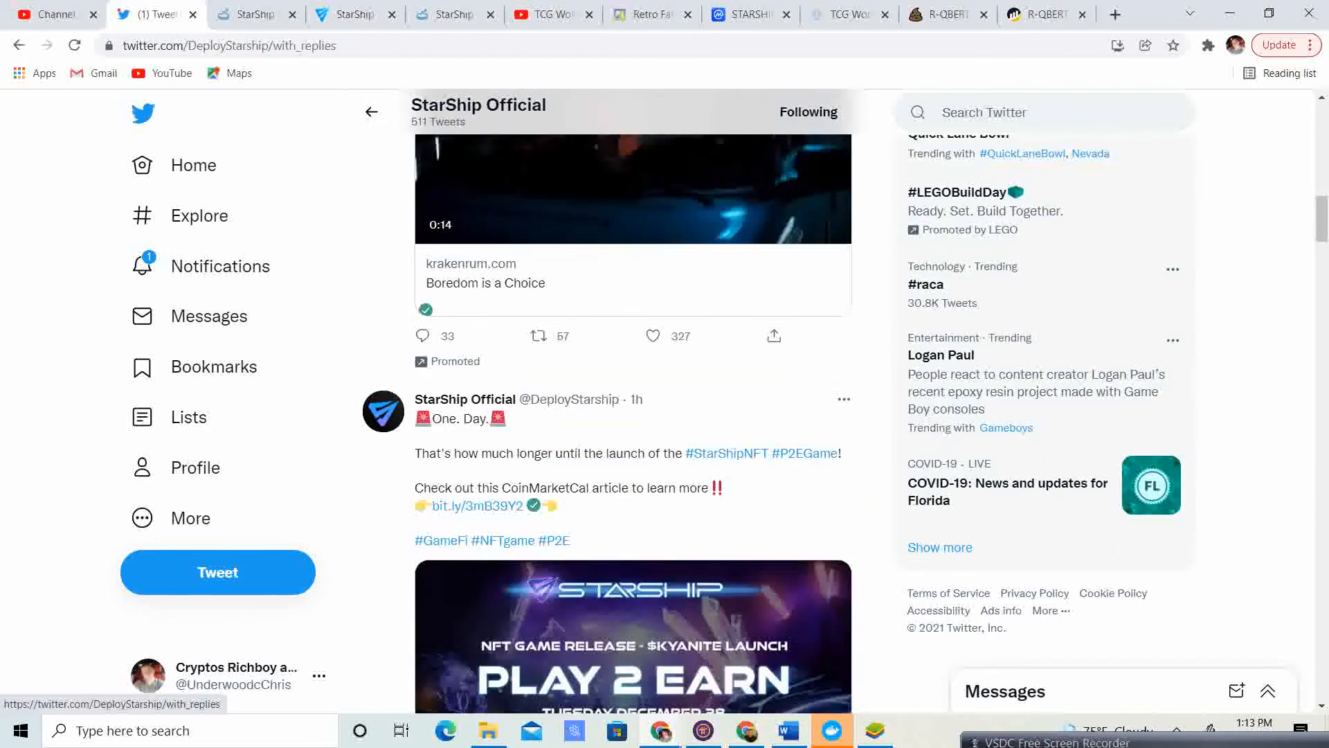
scroll(623, 468, down, 5)
scroll(623, 468, down, 5)
scroll(623, 467, down, 3)
scroll(624, 468, up, 4)
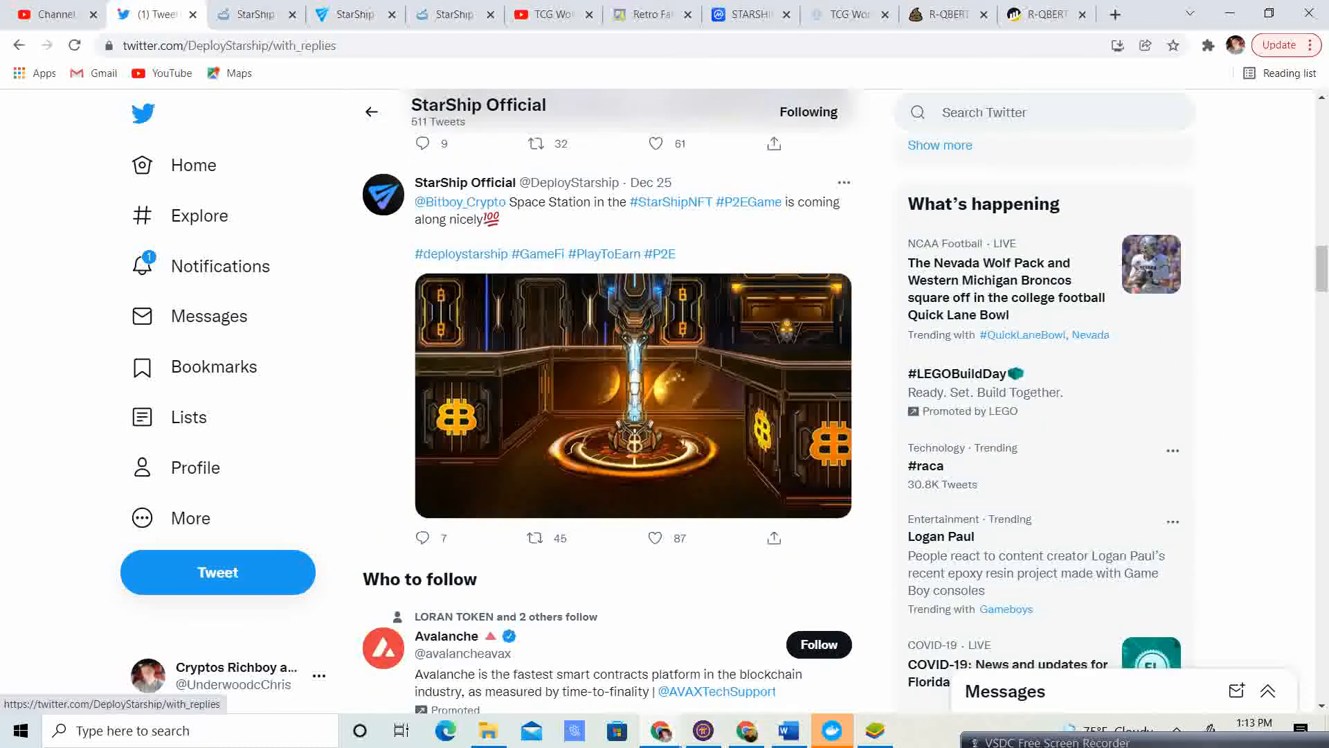
scroll(623, 467, up, 1)
scroll(623, 467, down, 1)
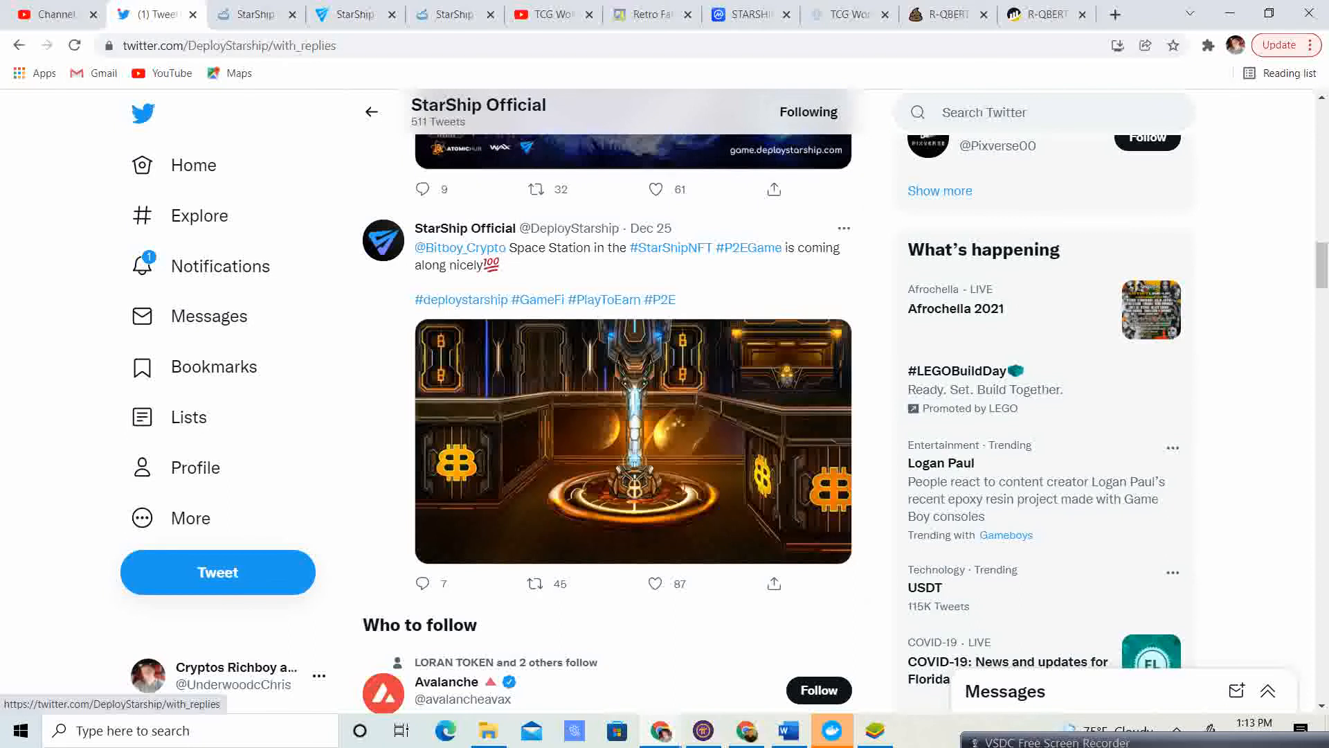
scroll(624, 415, down, 5)
scroll(624, 416, down, 4)
scroll(624, 415, down, 2)
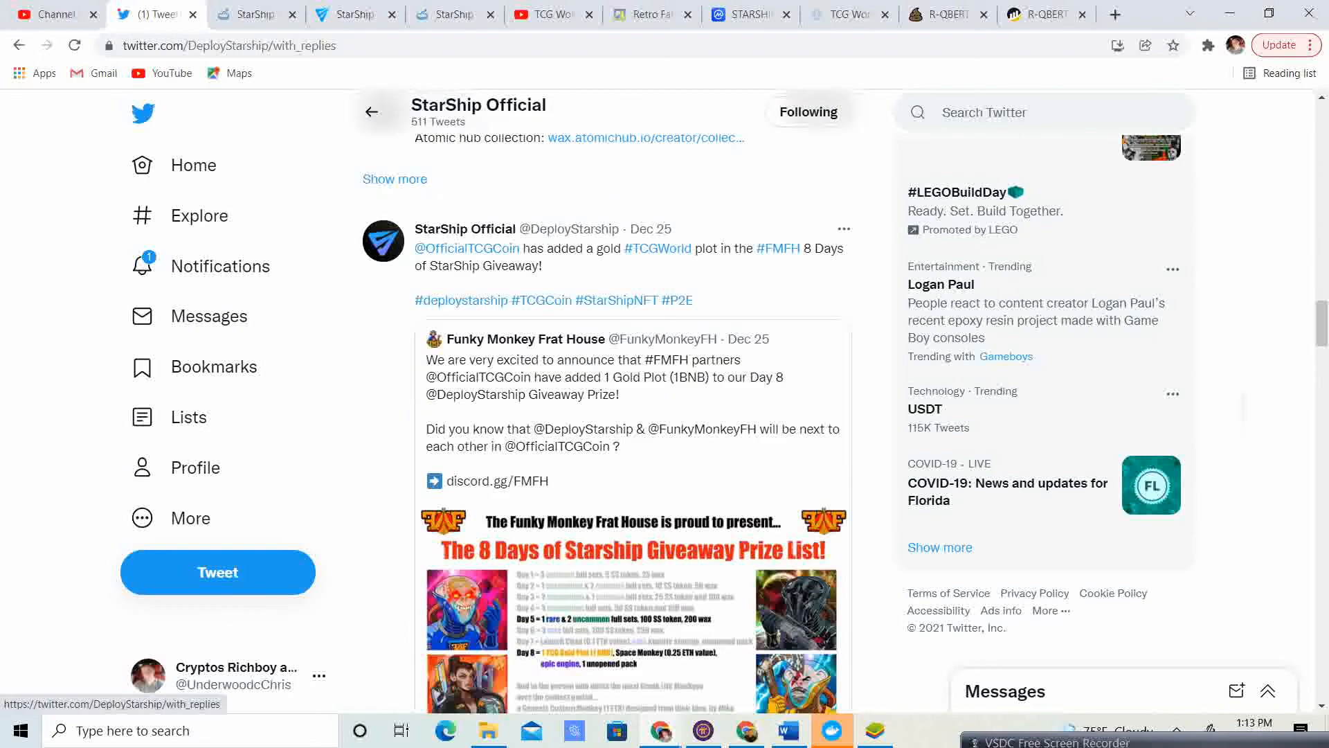
scroll(624, 416, down, 2)
scroll(623, 416, up, 1)
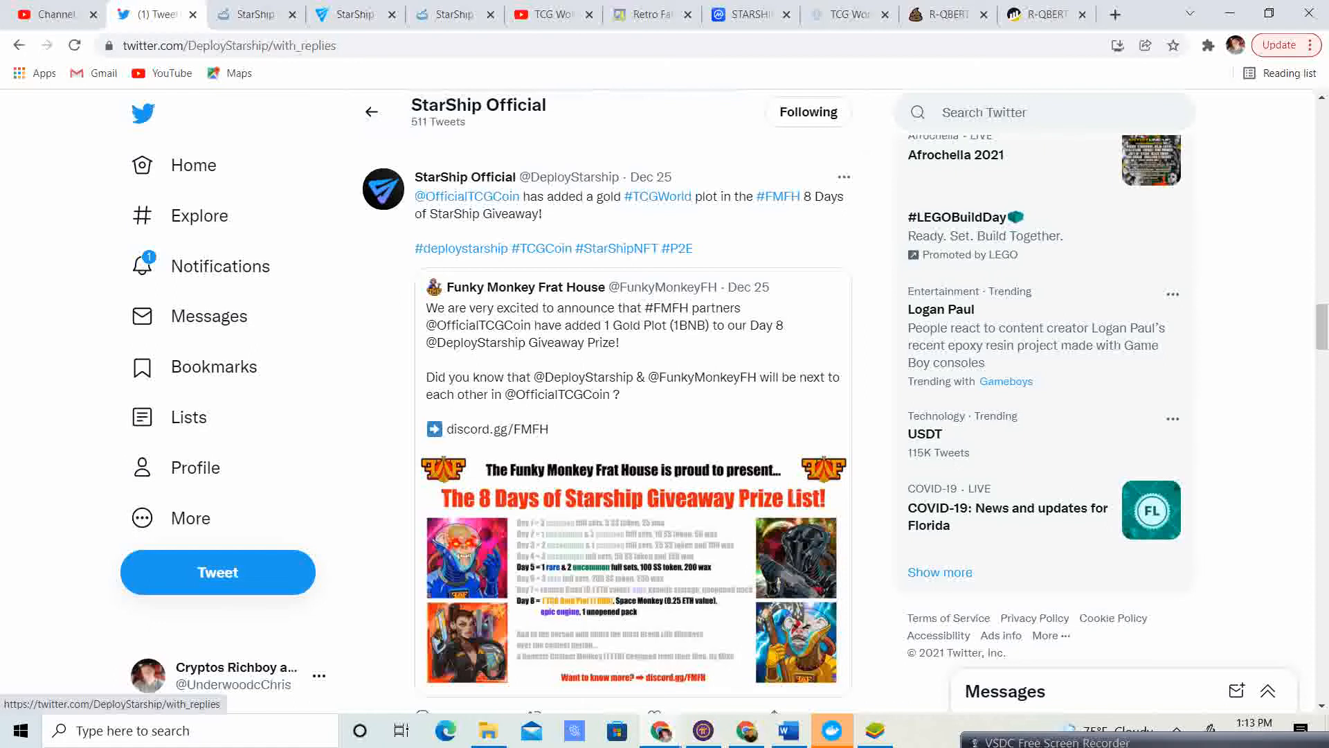
scroll(623, 415, down, 1)
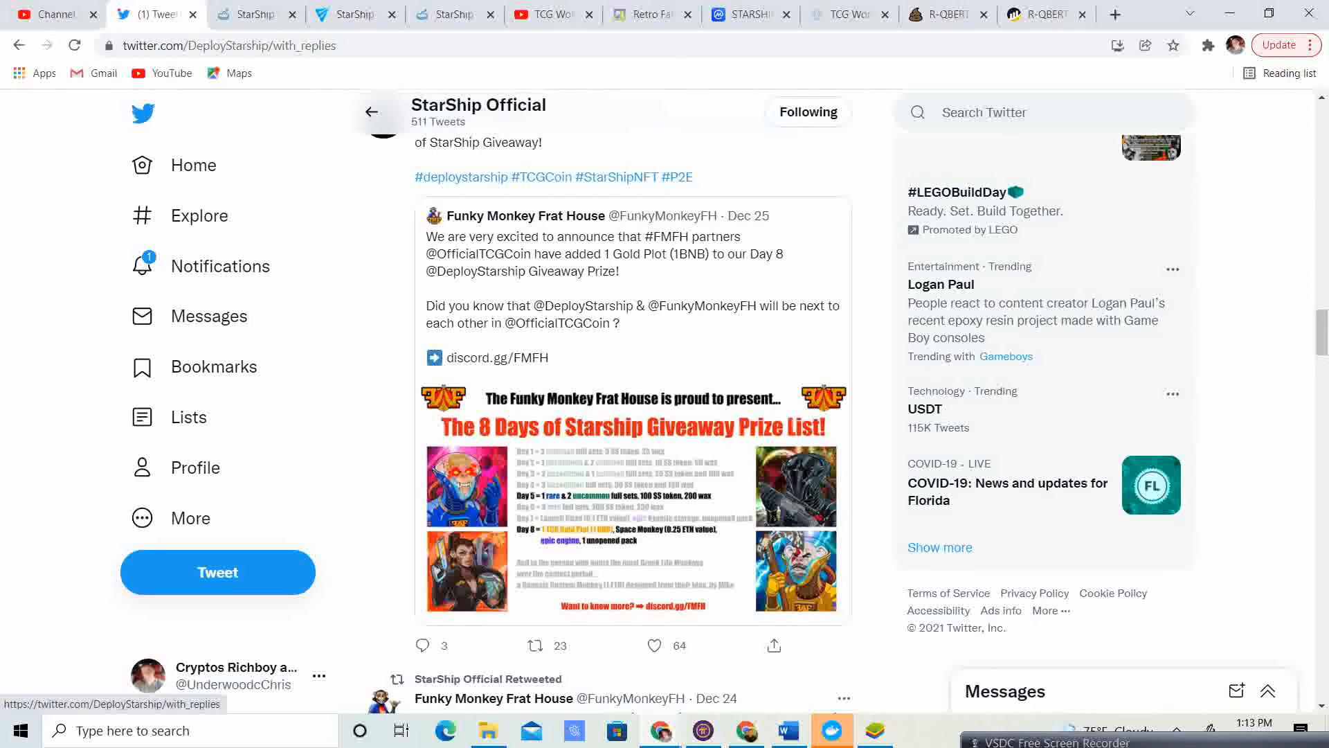
scroll(602, 416, down, 3)
scroll(603, 415, down, 2)
scroll(602, 416, up, 5)
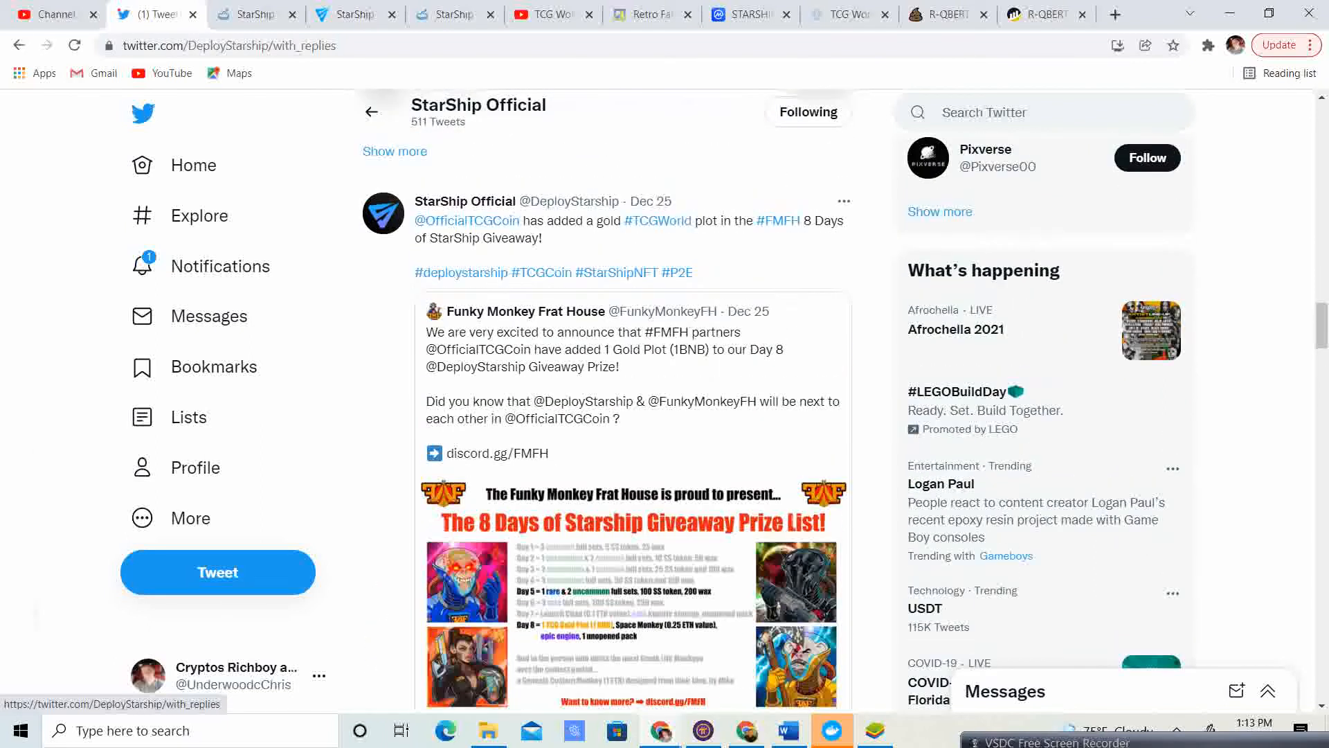
scroll(603, 416, down, 1)
scroll(602, 416, down, 2)
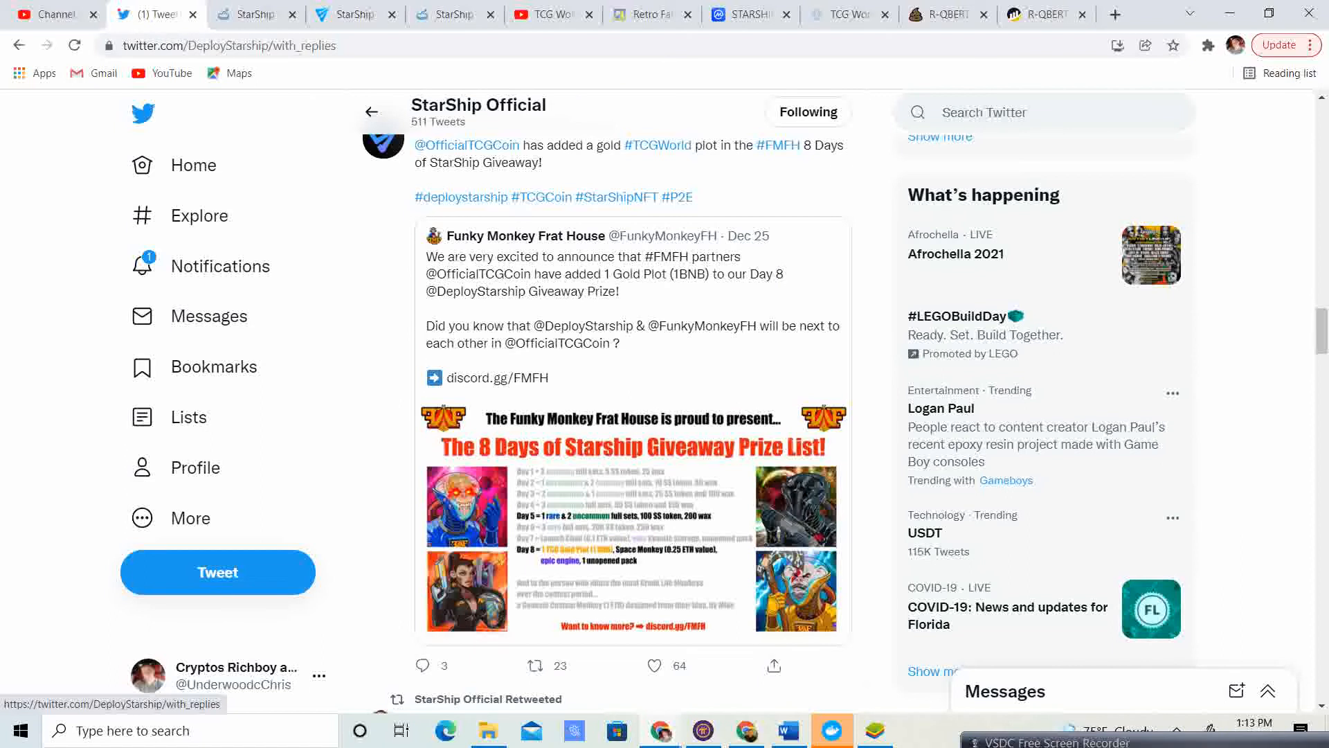
scroll(602, 415, down, 3)
scroll(602, 415, up, 2)
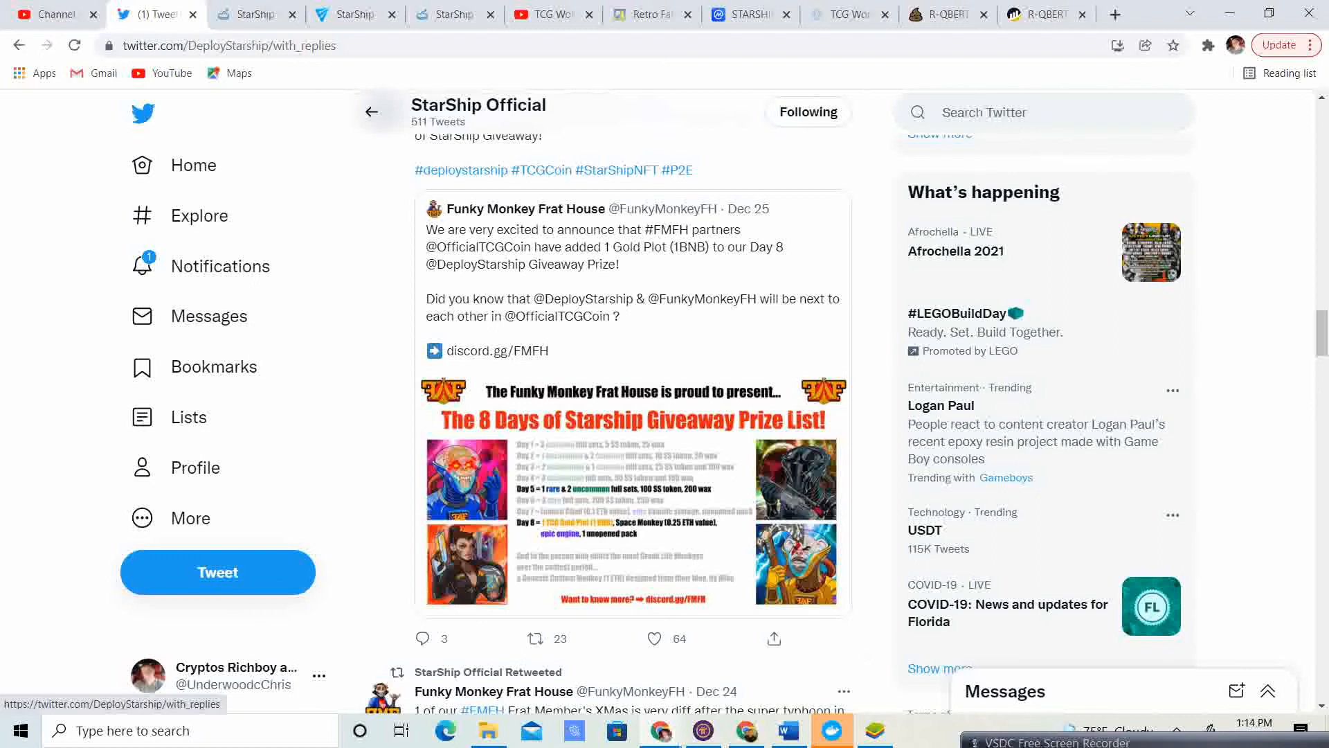
scroll(634, 415, down, 3)
scroll(634, 415, down, 3)
scroll(634, 415, down, 2)
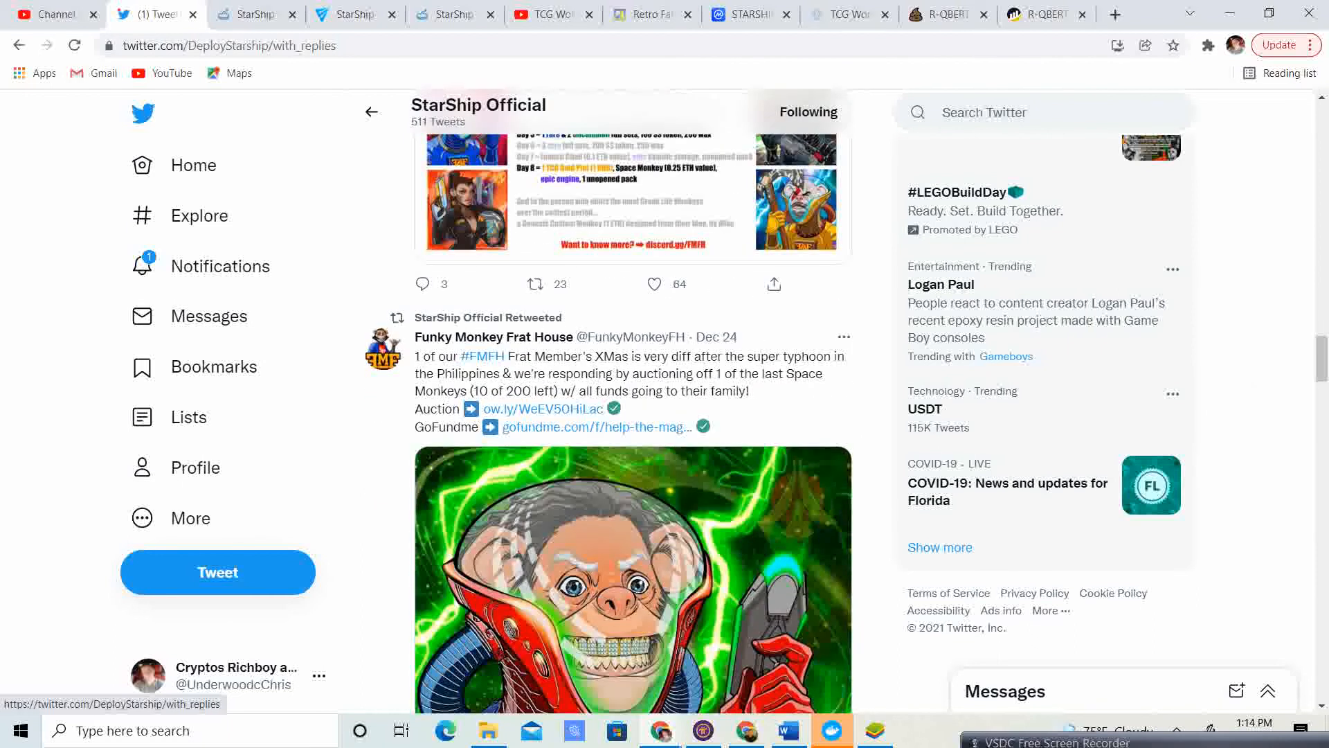
scroll(634, 416, down, 2)
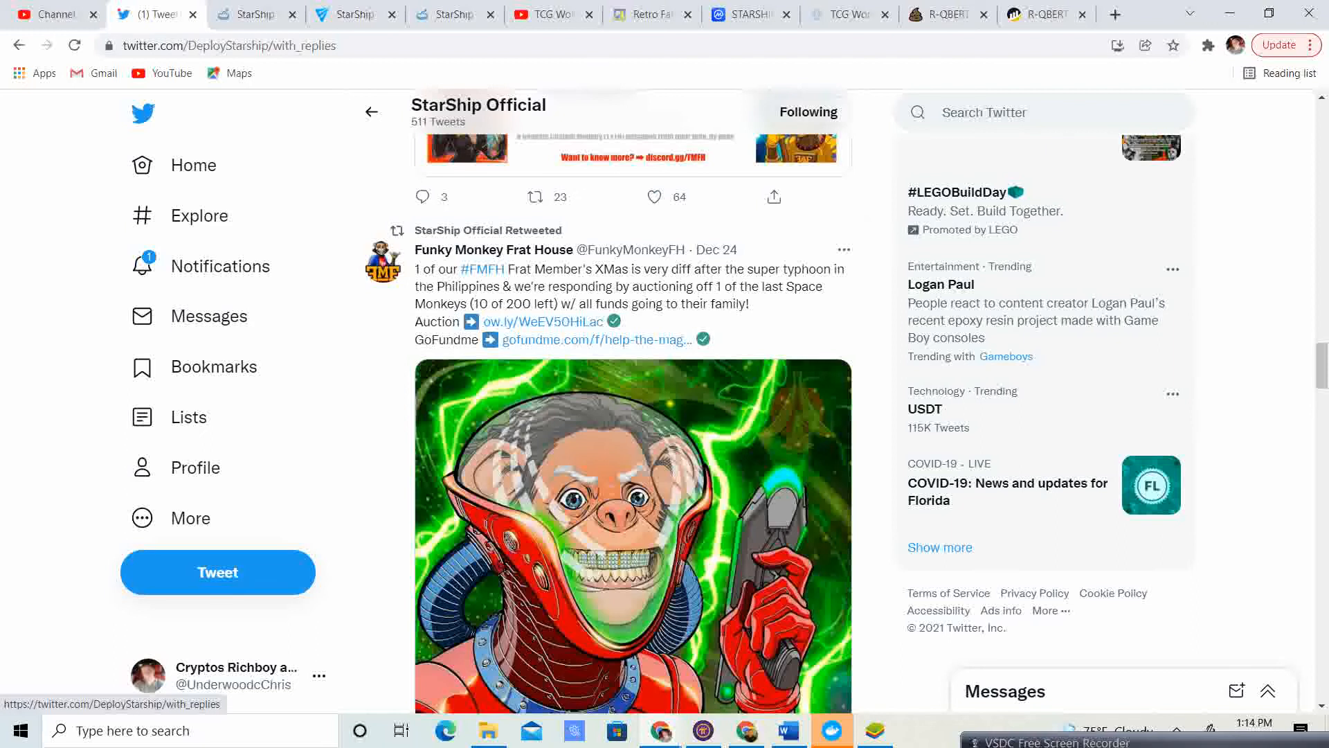
scroll(634, 416, down, 3)
scroll(633, 416, up, 4)
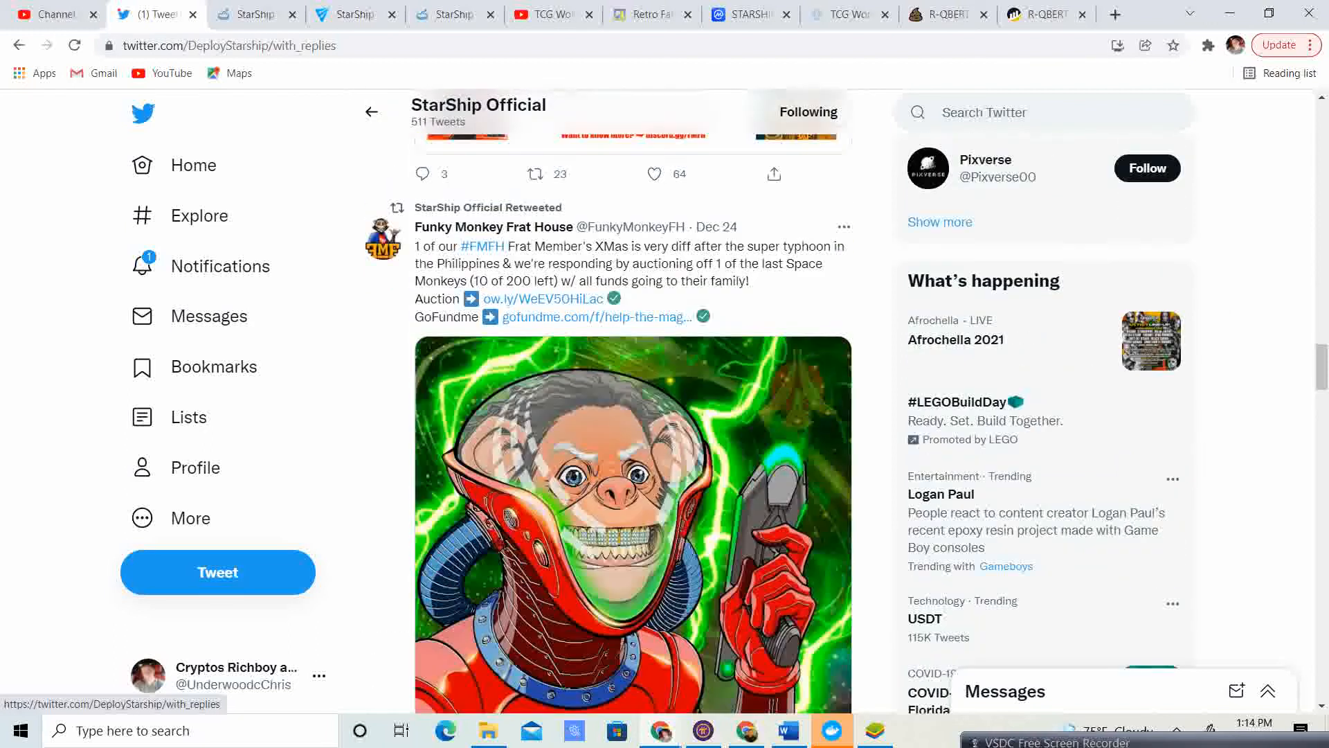
scroll(634, 416, up, 1)
scroll(633, 416, up, 3)
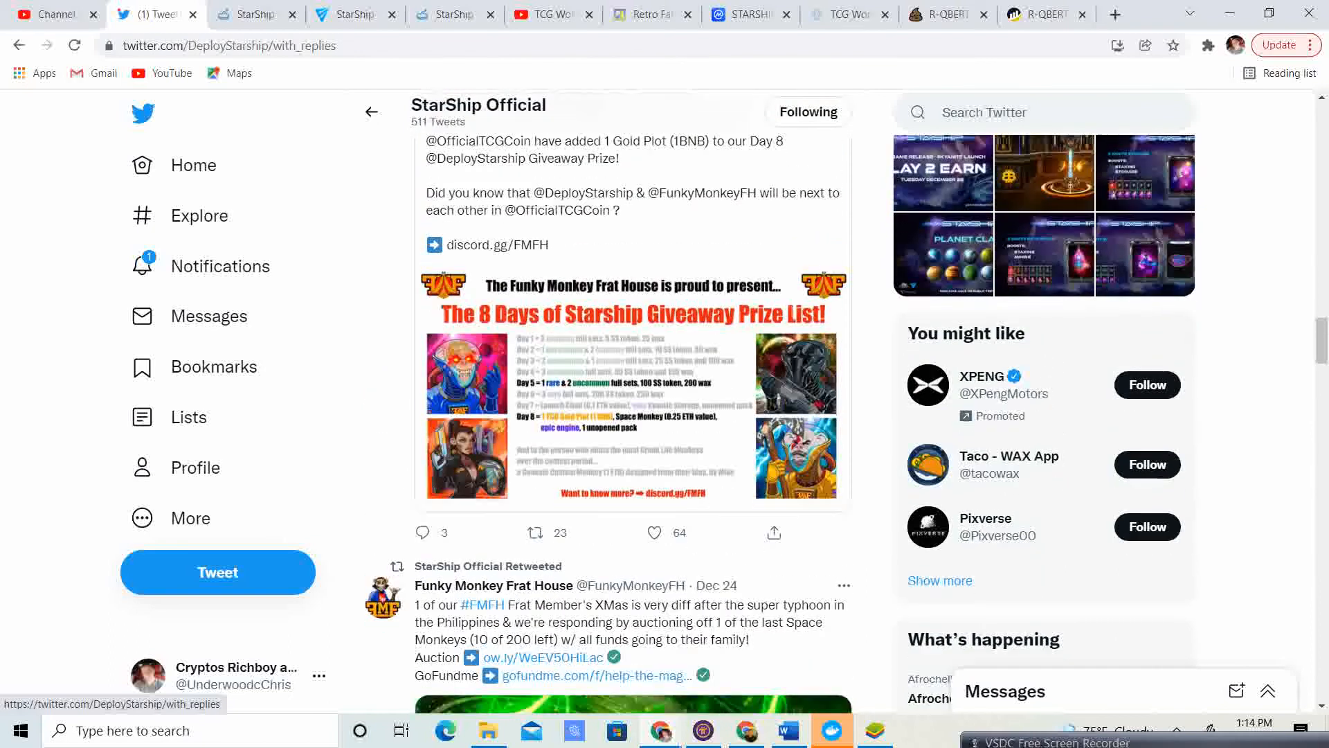
scroll(634, 415, up, 3)
scroll(633, 416, up, 2)
scroll(634, 416, up, 3)
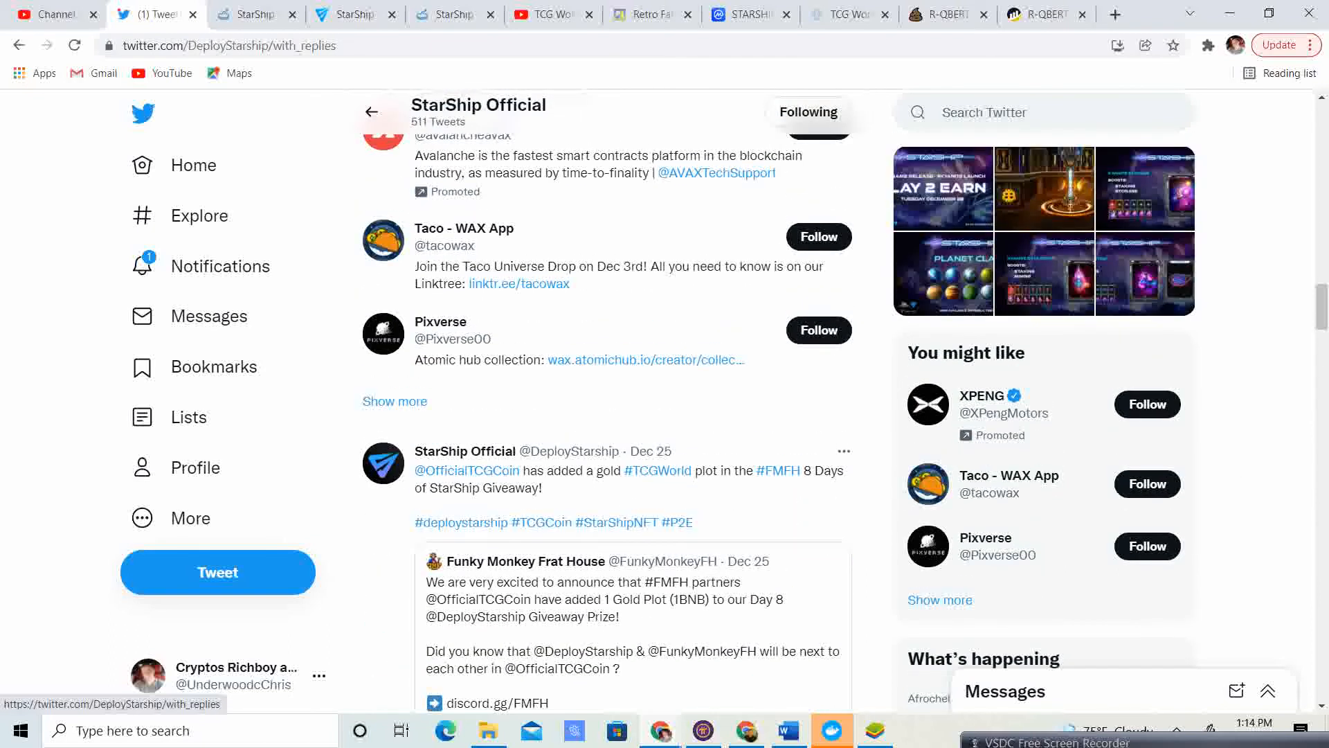
scroll(634, 415, up, 5)
scroll(633, 415, up, 2)
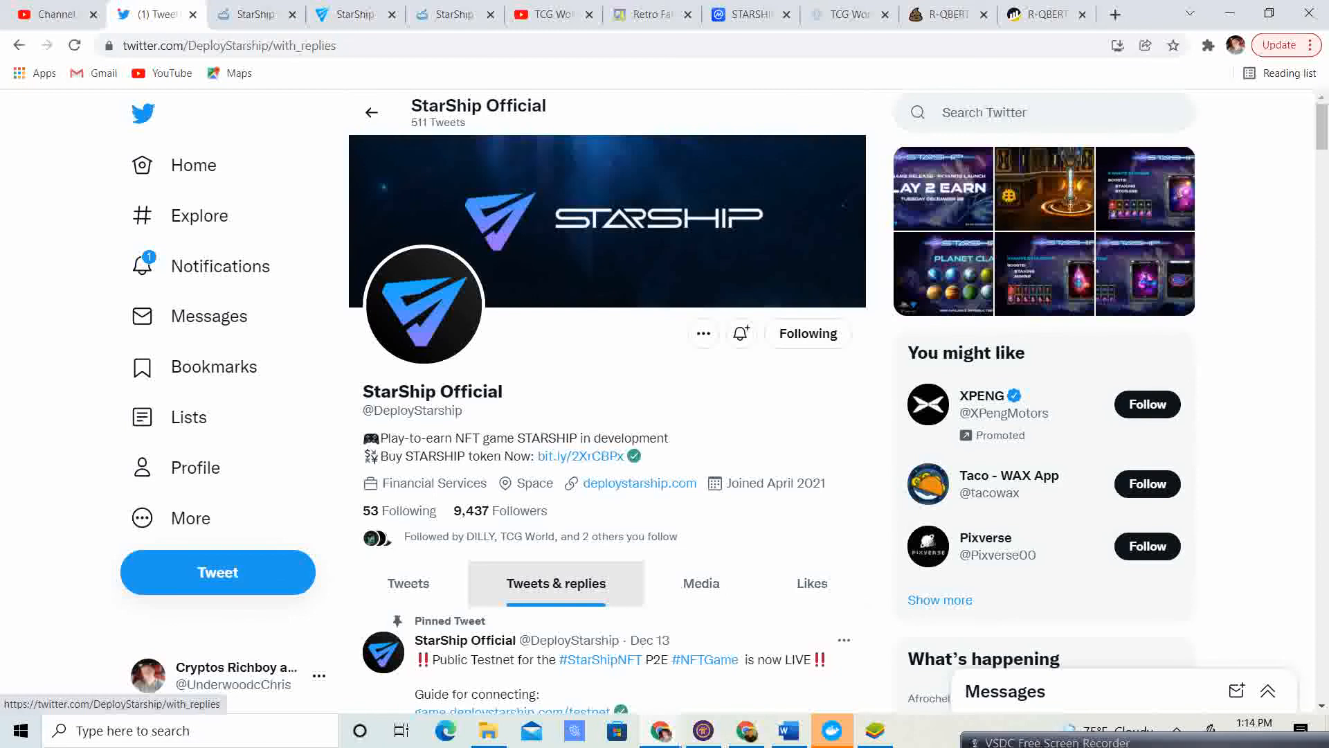
drag(1174, 742, 1171, 708)
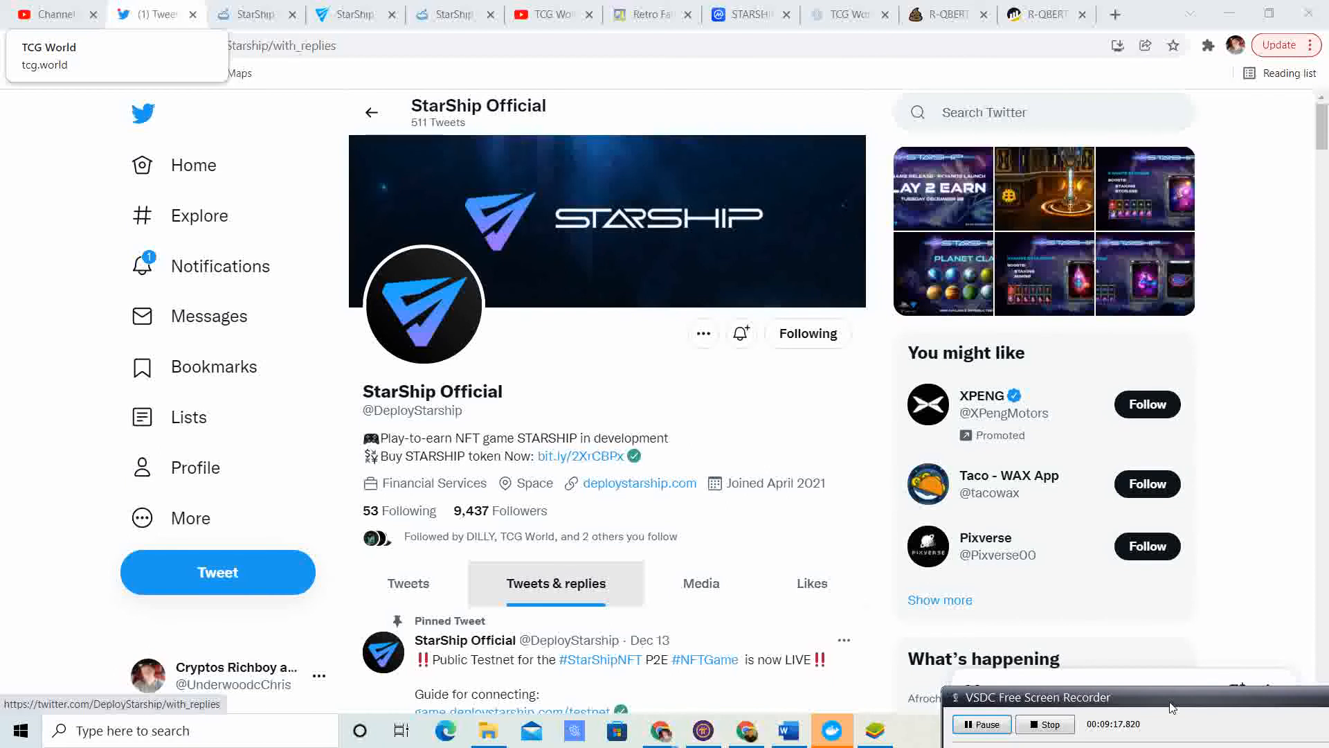
key(alt+Left)
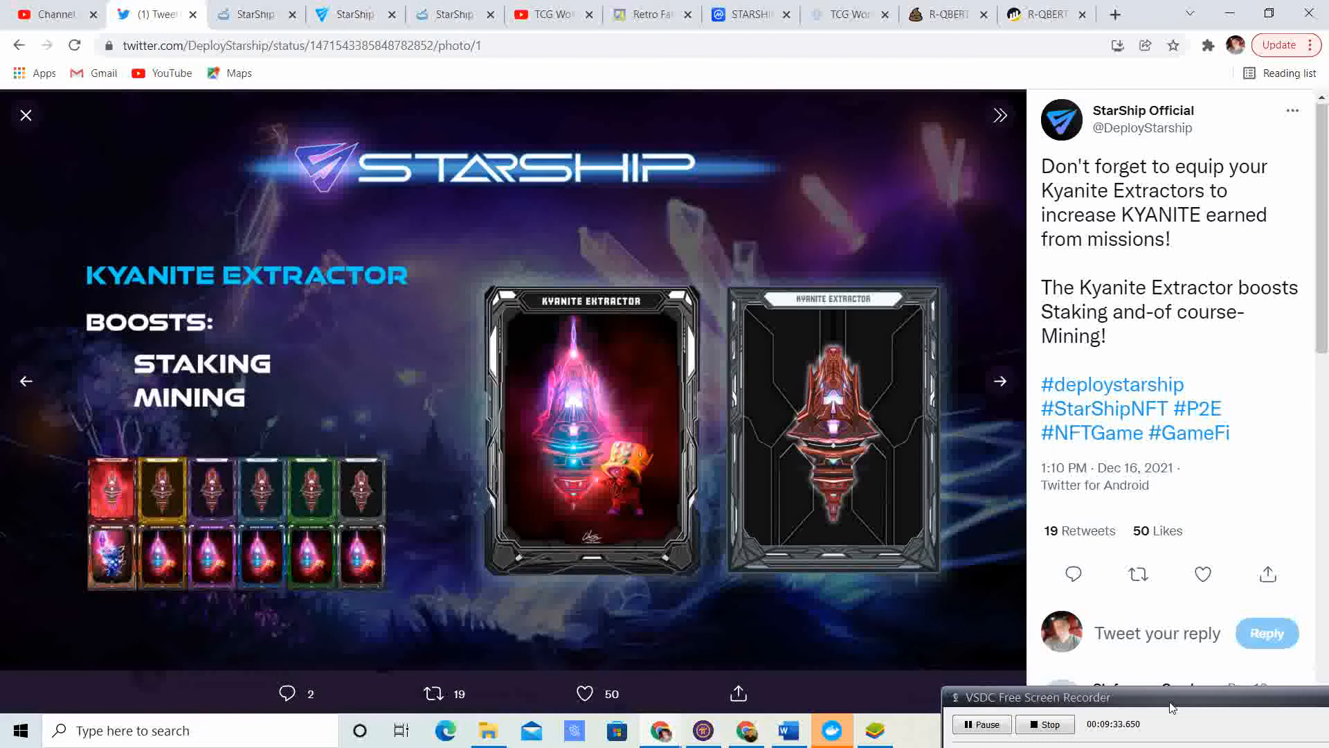
key(alt+Left)
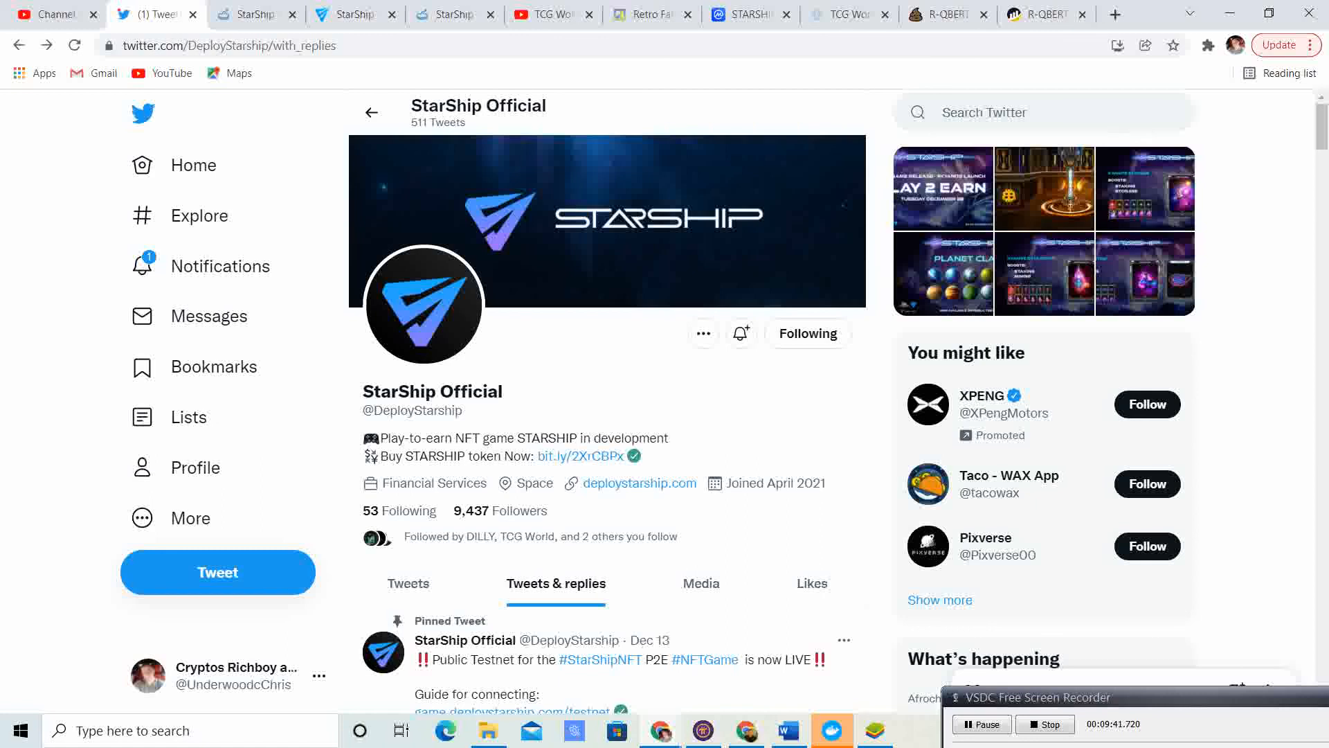
scroll(728, 415, down, 1)
scroll(727, 415, up, 1)
scroll(728, 416, down, 1)
scroll(727, 416, down, 3)
scroll(727, 415, down, 2)
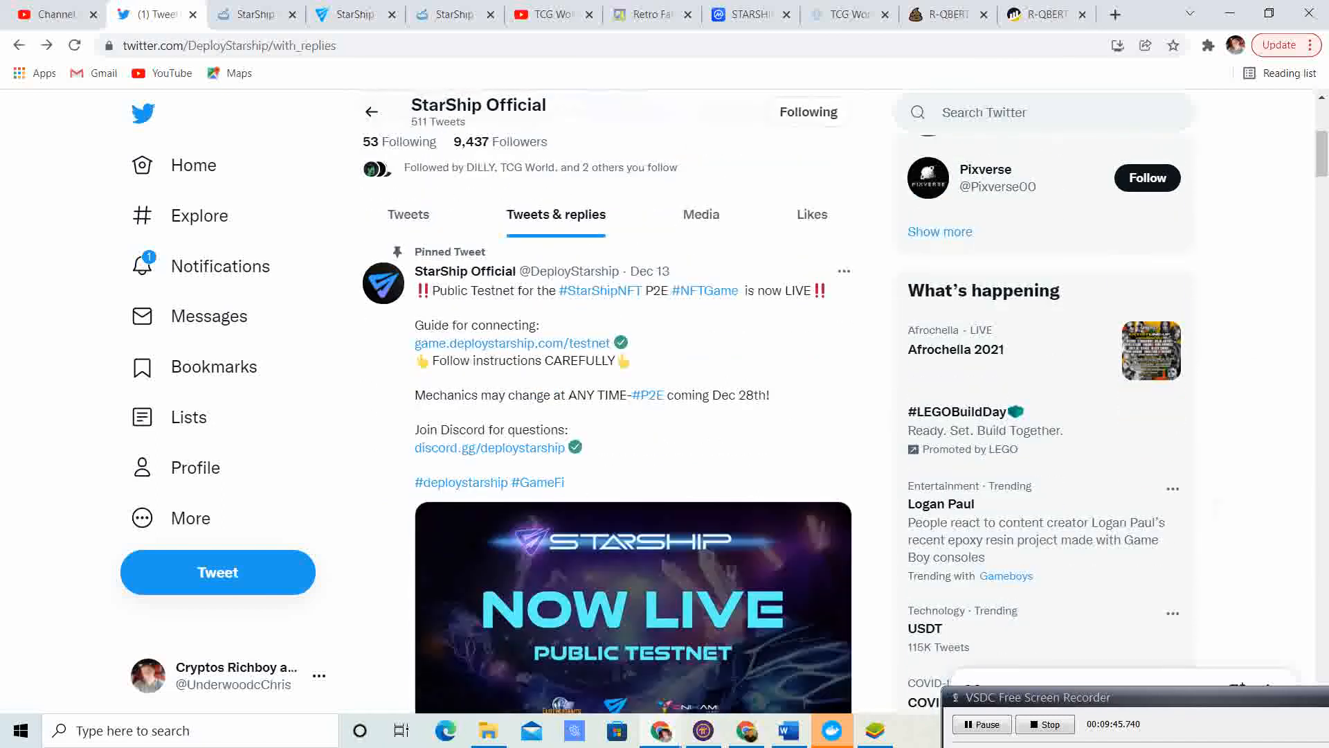
scroll(727, 415, down, 1)
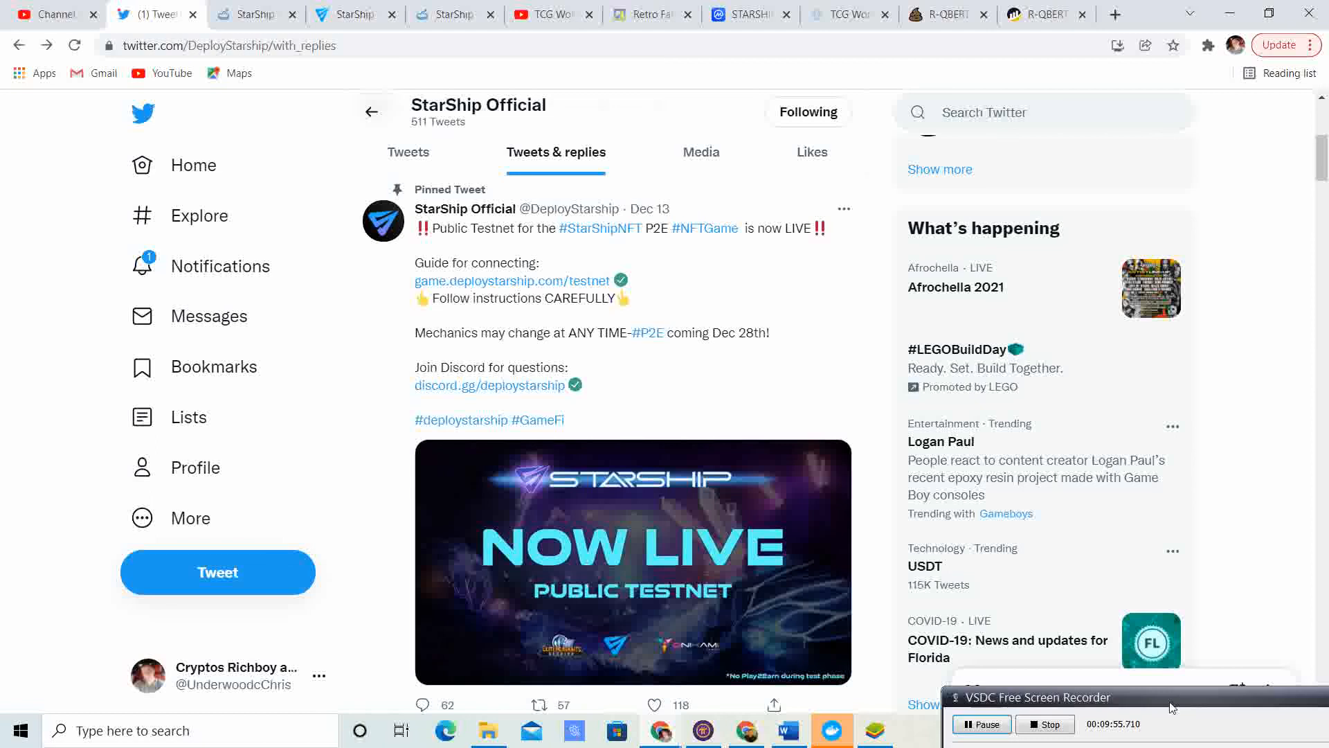
- Bring the pinned Dec 13 Public Testnet NOW LIVE tweet and image fully into view
mouse_move(1226, 696)
mouse_down()
mouse_move(1197, 682)
mouse_move(1194, 695)
mouse_up()
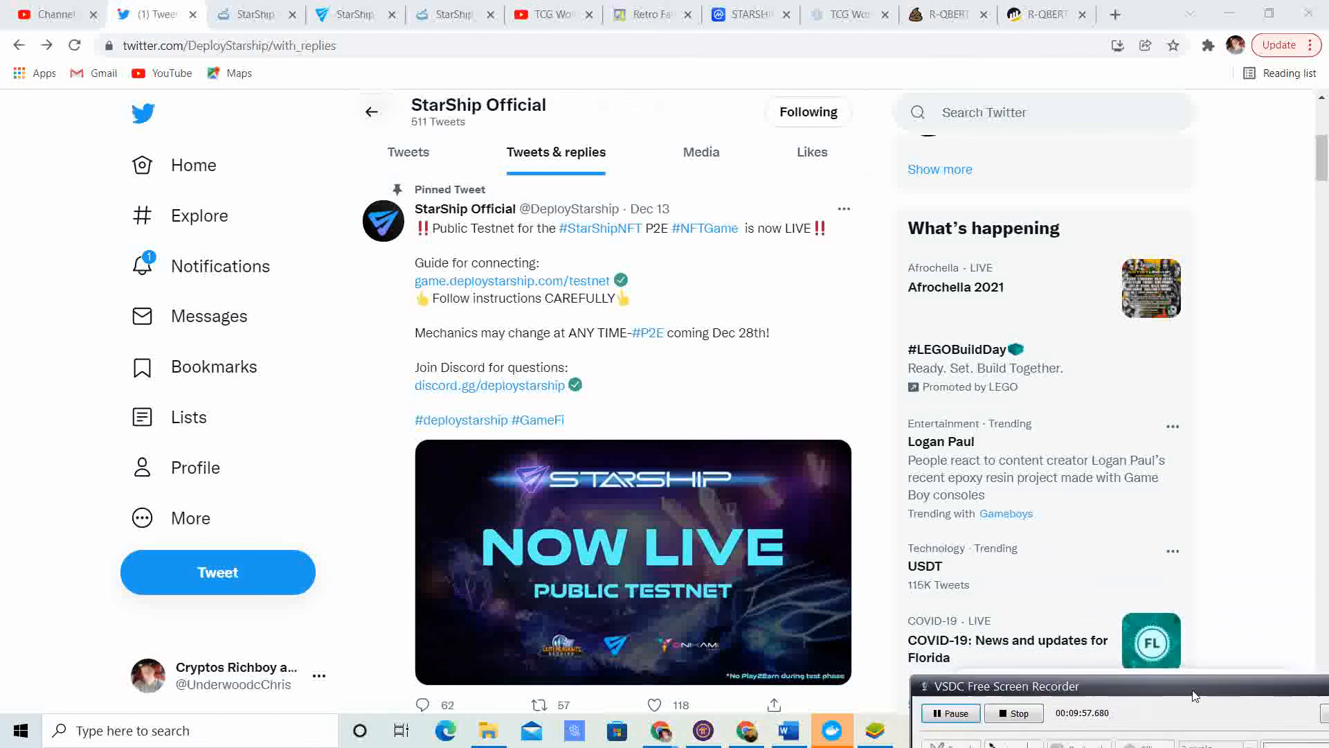